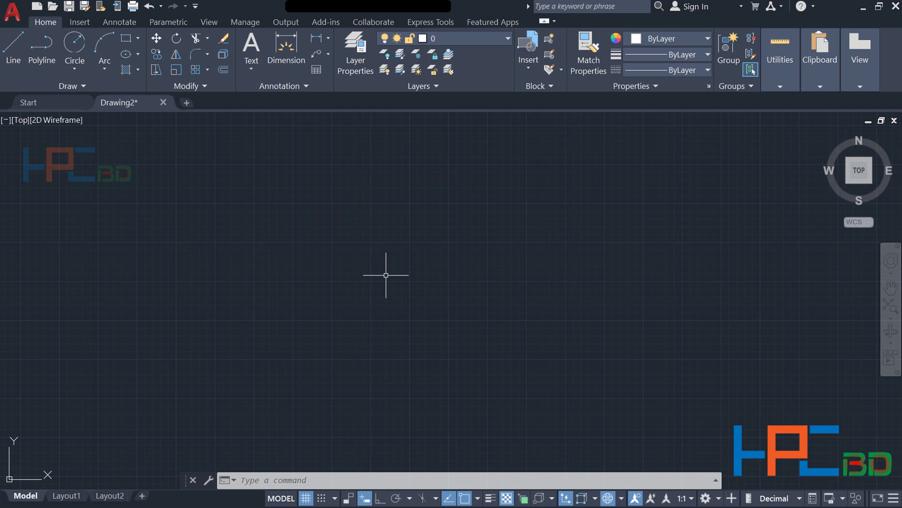
Draw an S-shaped spline from lower left through a crest and a trough
text(spl)
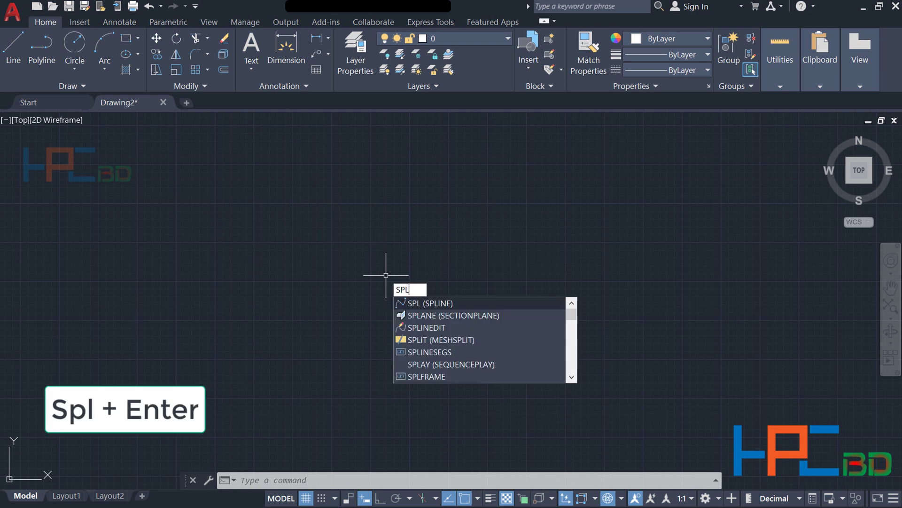
key(Return)
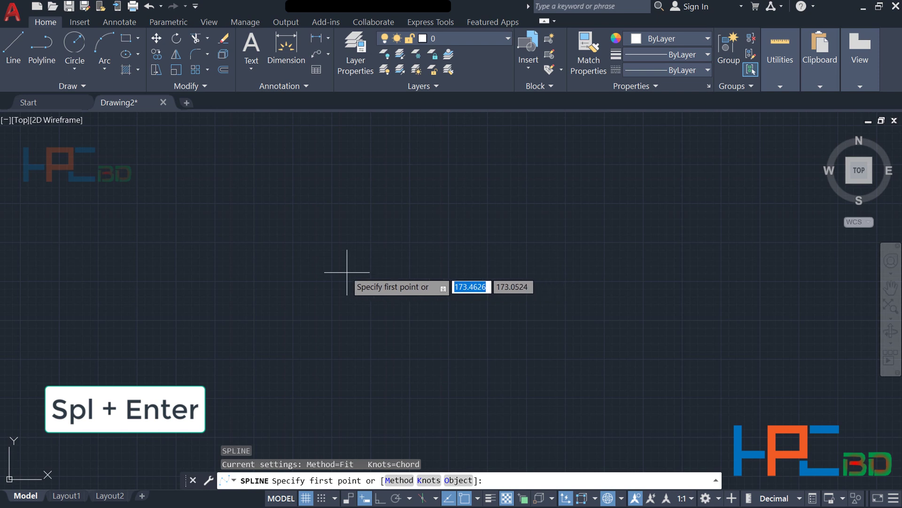
click(252, 312)
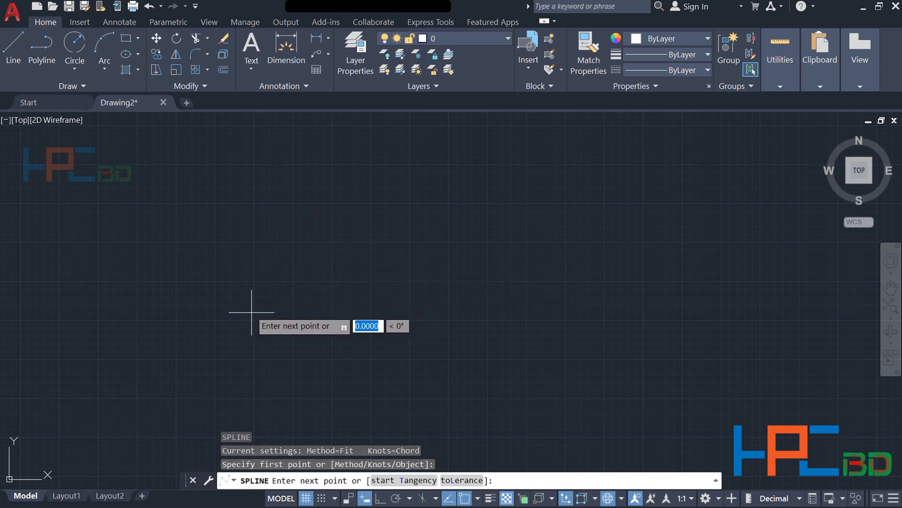
click(332, 256)
click(439, 317)
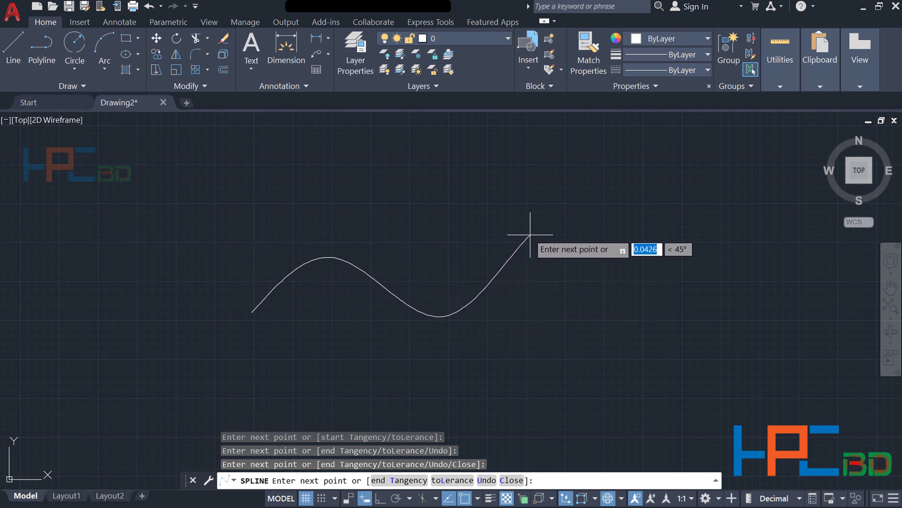
key(Return)
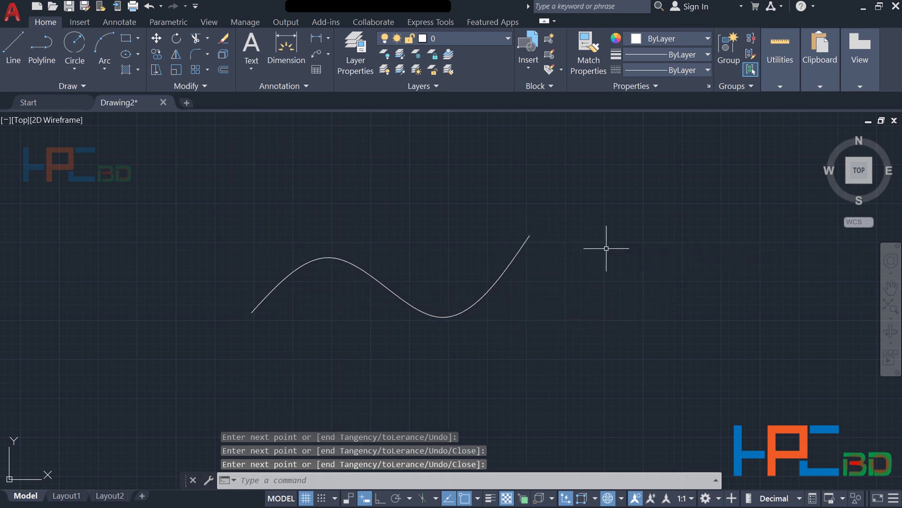
middle_drag(444, 360, 574, 347)
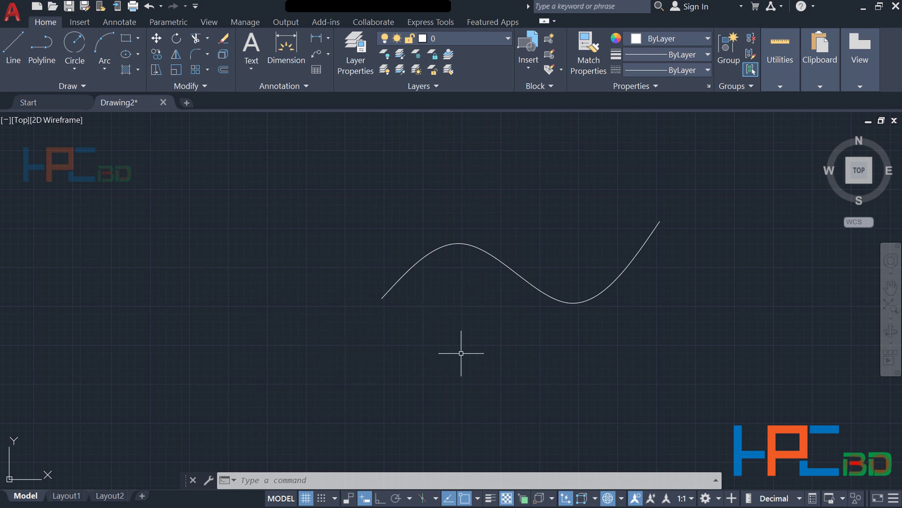
Draw a five-sided inscribed pentagon centred on the spline's left endpoint
text(pol)
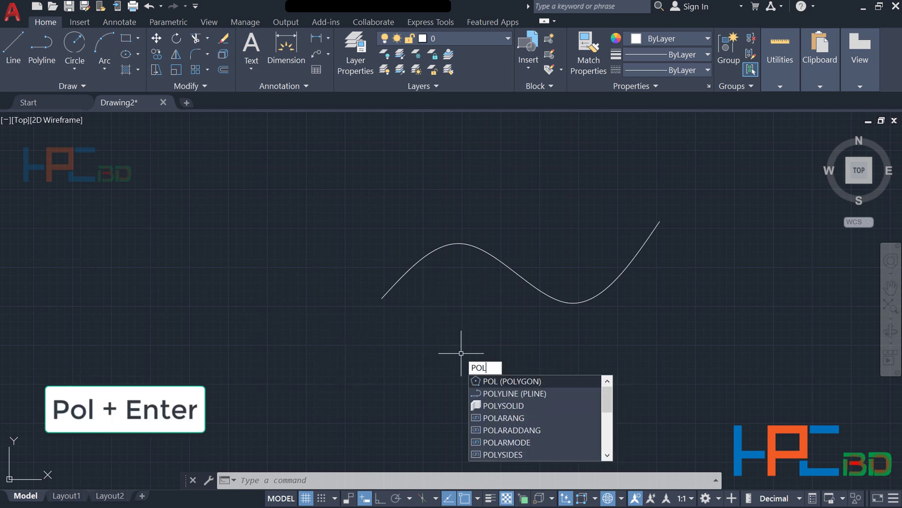
key(Return)
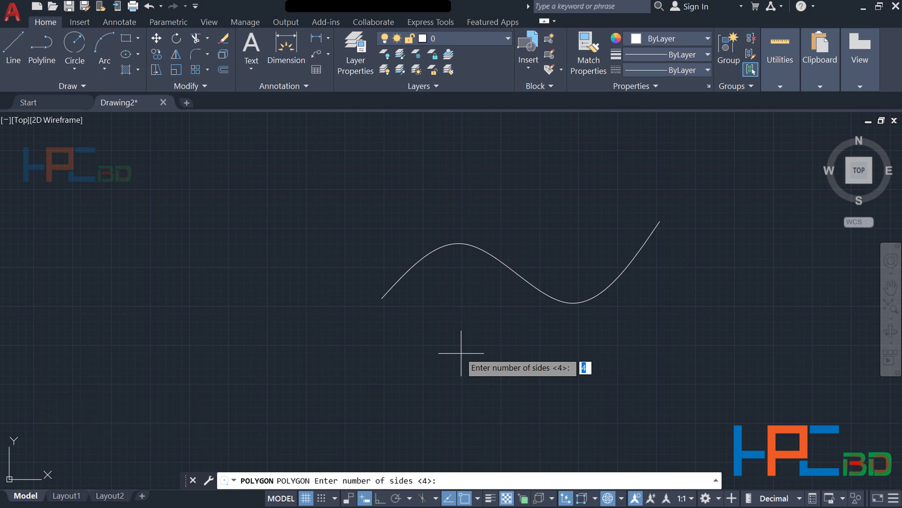
text(5)
key(Return)
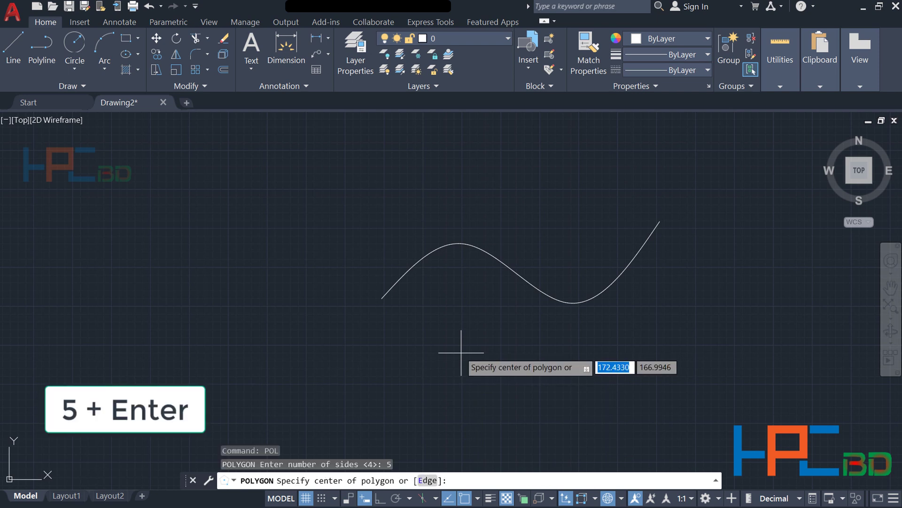
click(381, 298)
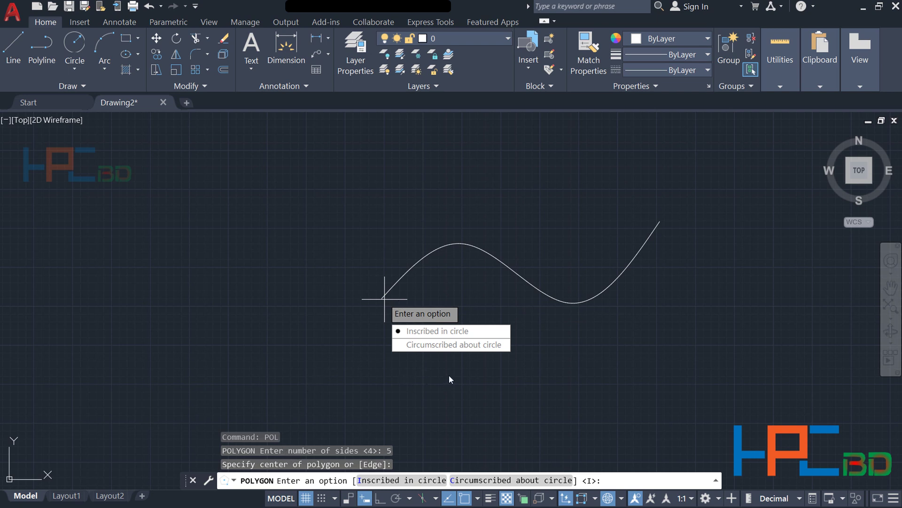
text(i)
key(Return)
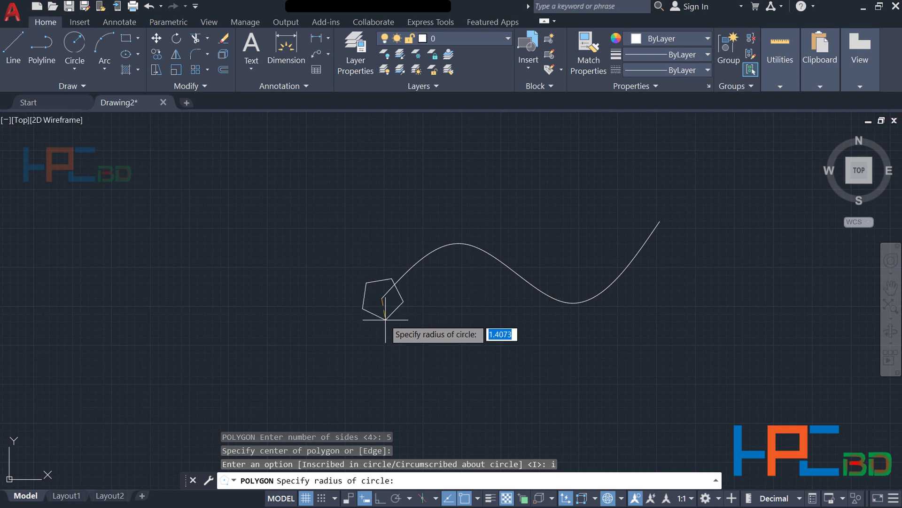
click(386, 319)
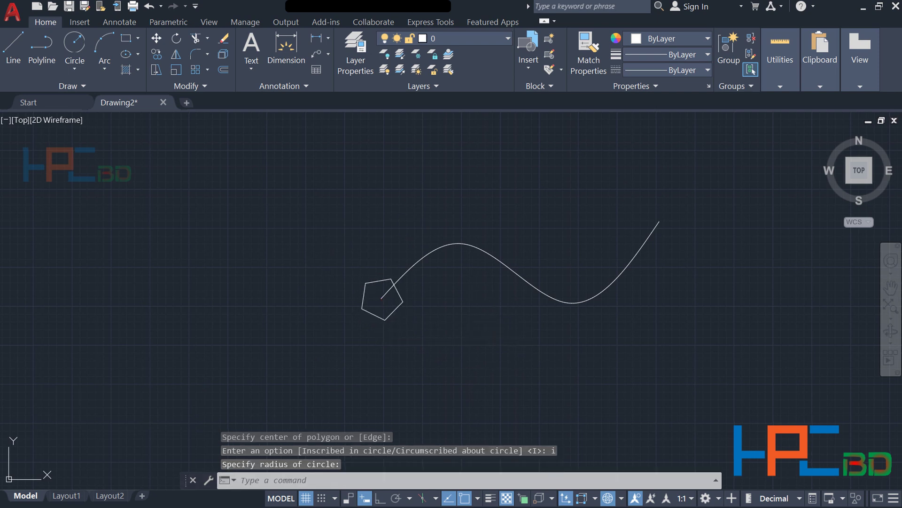
mouse_move(495, 320)
middle_down()
mouse_move(488, 347)
mouse_move(461, 350)
mouse_move(452, 371)
middle_up()
scroll(488, 346, down, 2)
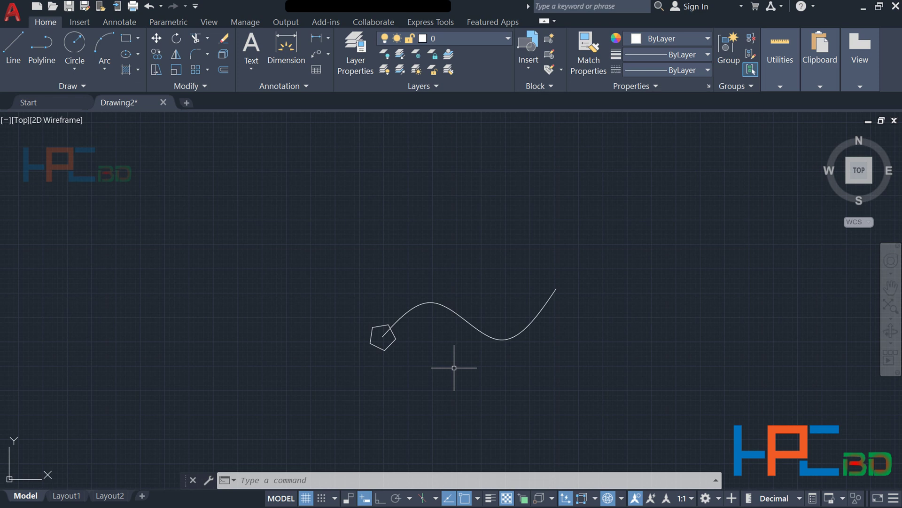
Start copying the spline and pentagon together from a chosen base point
text(ct o)
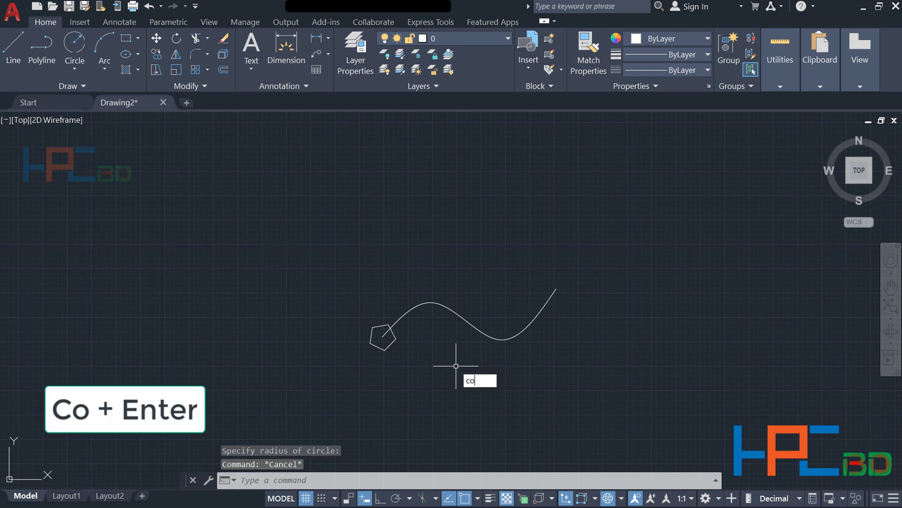
key(Return)
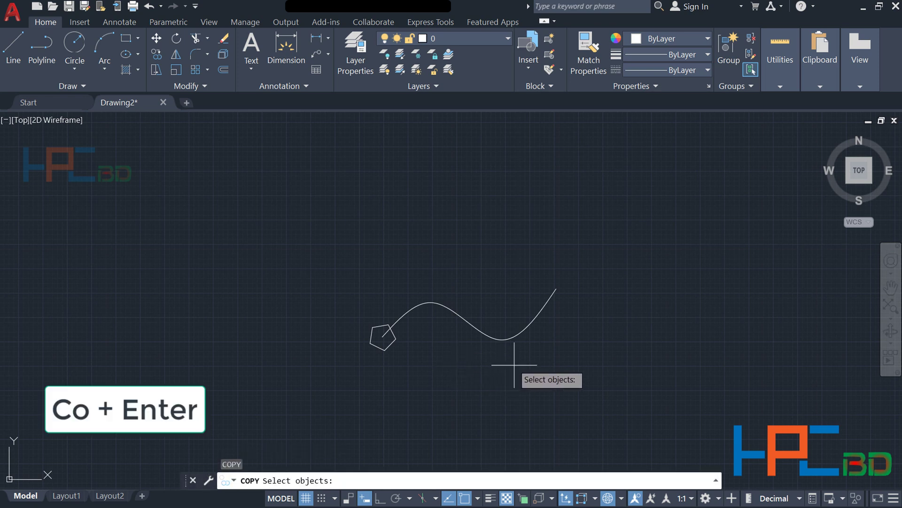
mouse_move(515, 366)
mouse_down()
mouse_move(313, 308)
mouse_move(585, 312)
mouse_up()
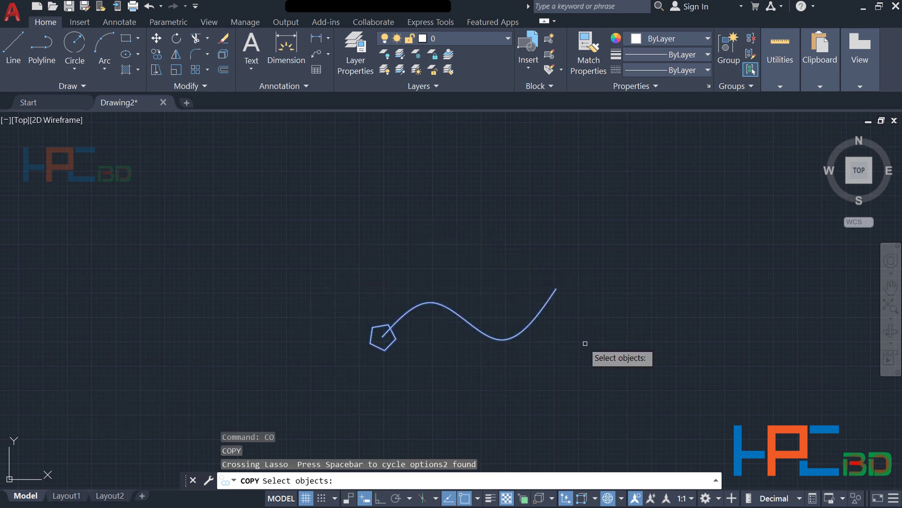
key(Return)
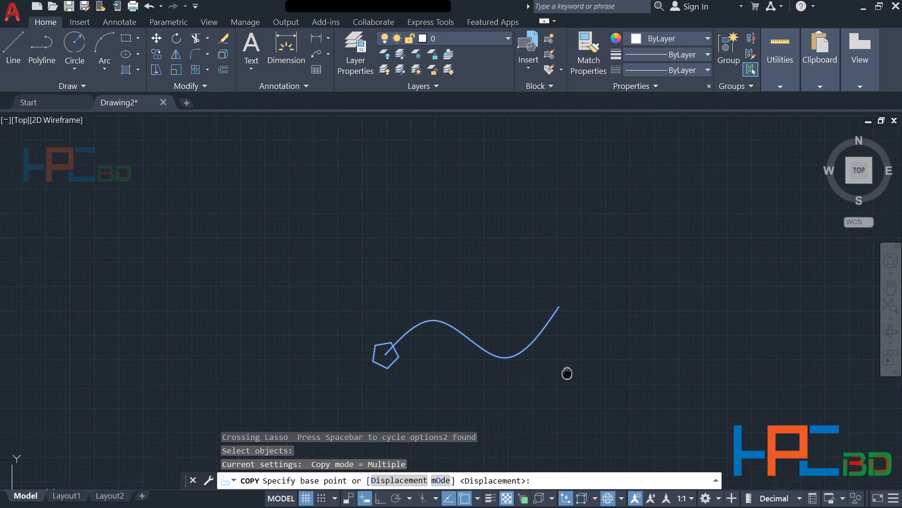
middle_drag(566, 353, 580, 414)
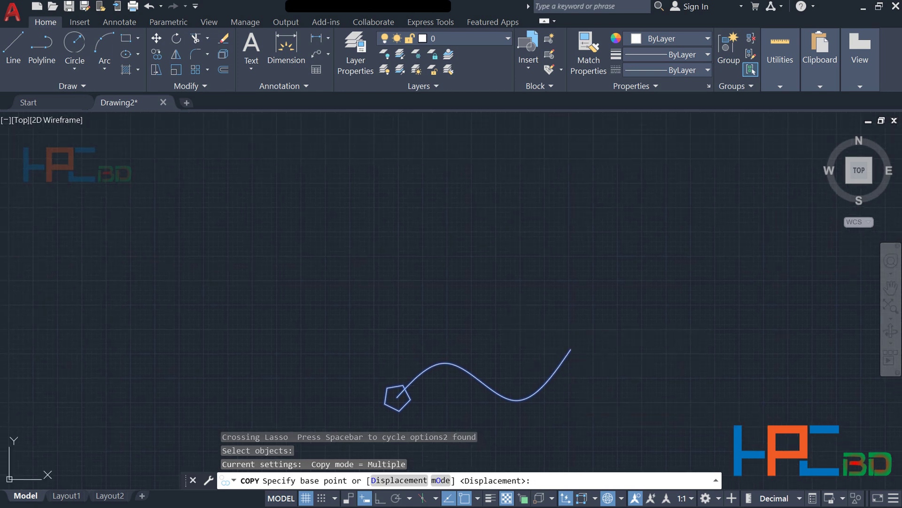
click(510, 325)
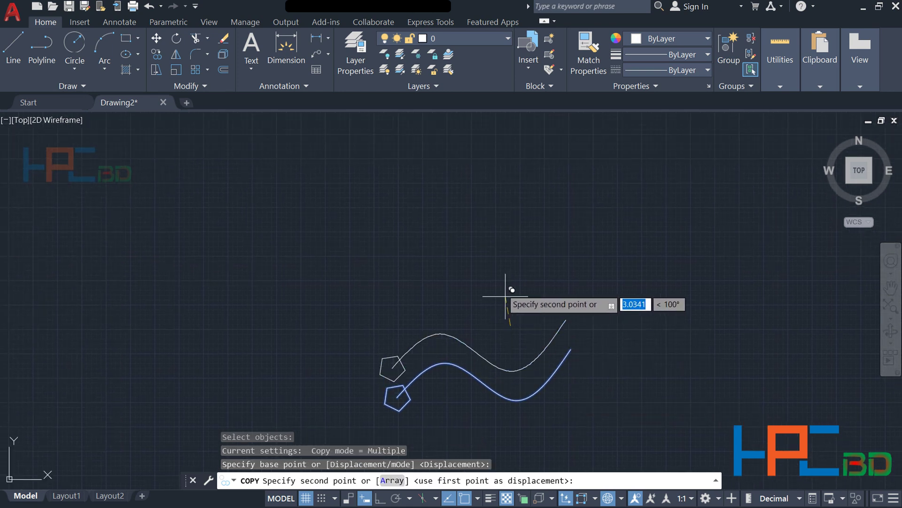
Place the copies one above another in a vertical column
click(492, 237)
click(478, 137)
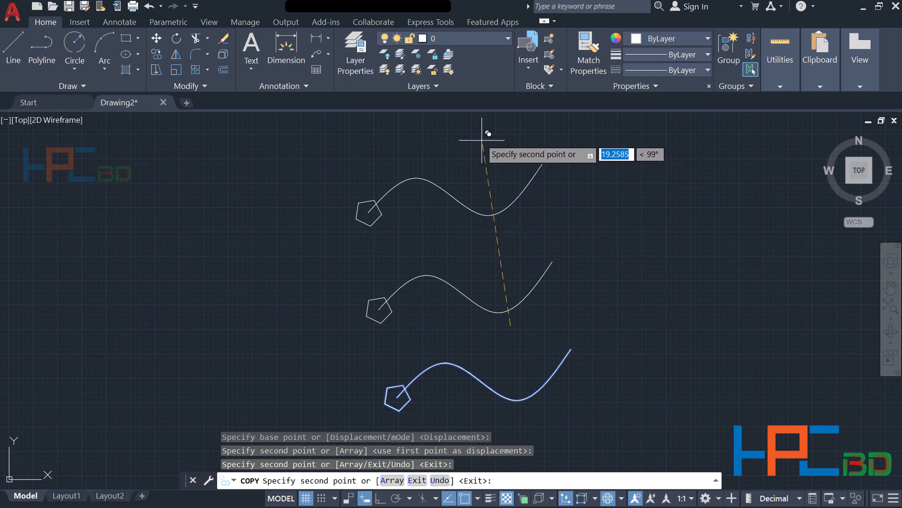
middle_drag(477, 137, 519, 264)
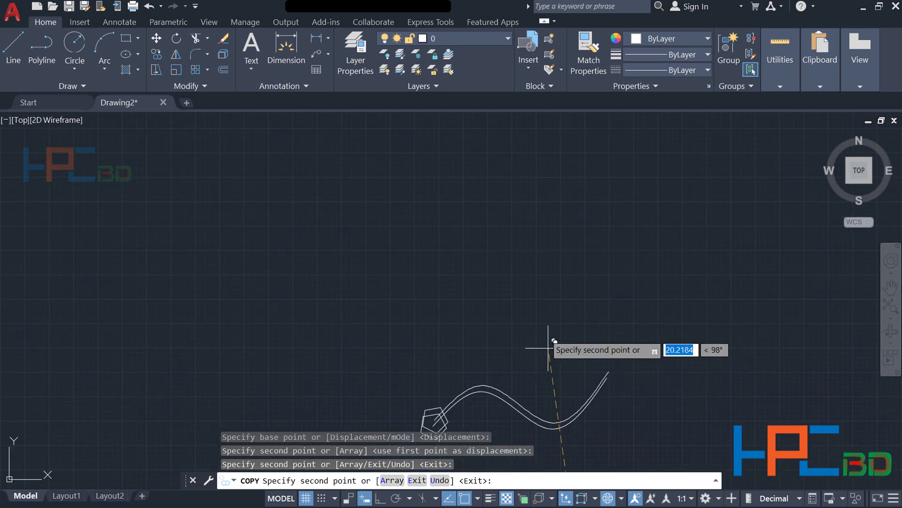
click(517, 221)
mouse_move(503, 179)
middle_down()
mouse_move(506, 251)
mouse_move(525, 293)
middle_up()
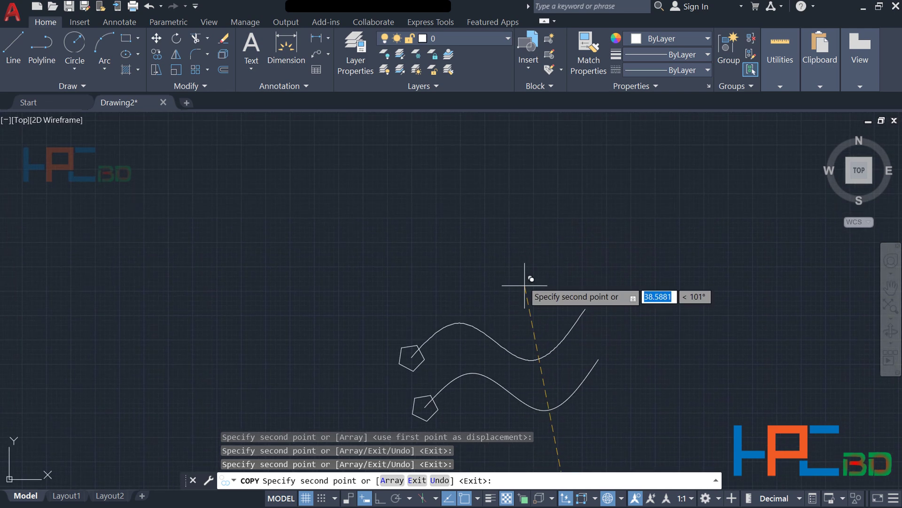
click(501, 200)
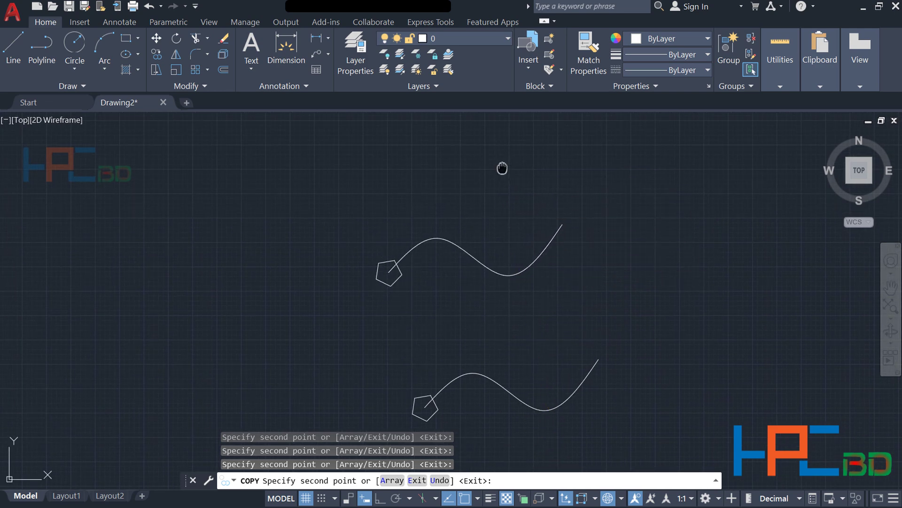
middle_drag(502, 170, 514, 302)
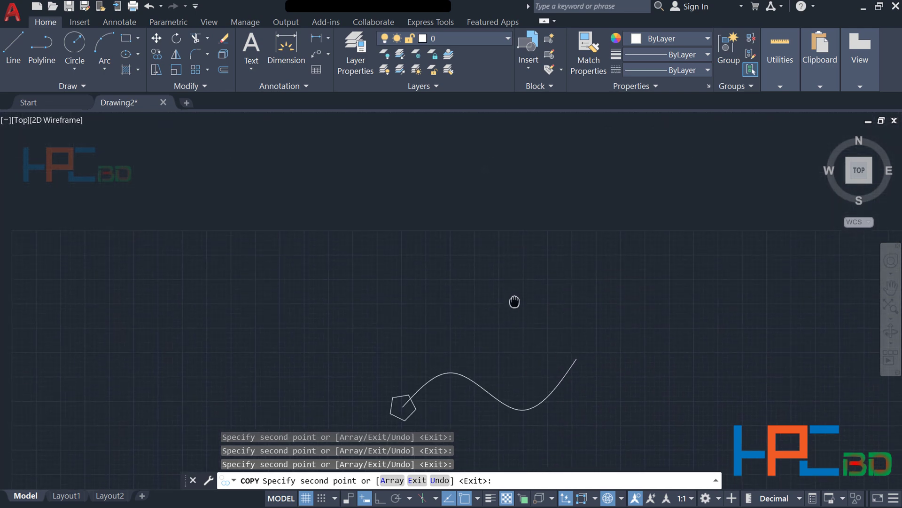
click(511, 203)
middle_drag(511, 203, 529, 310)
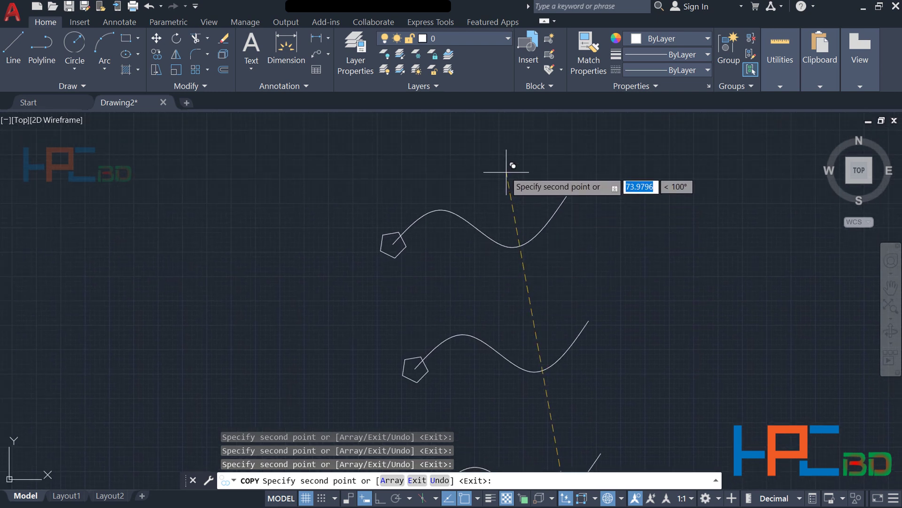
click(505, 172)
key(Return)
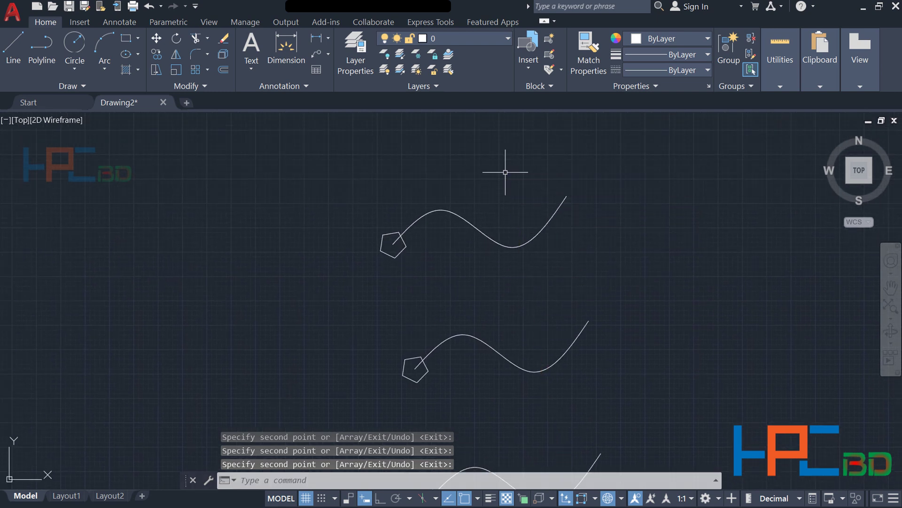
scroll(584, 244, down, 1)
scroll(590, 249, down, 2)
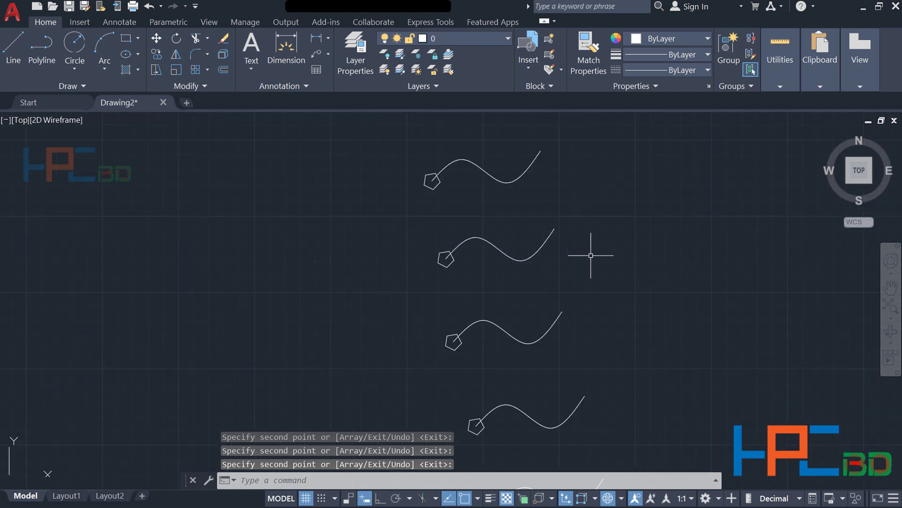
scroll(648, 342, down, 3)
scroll(572, 342, up, 3)
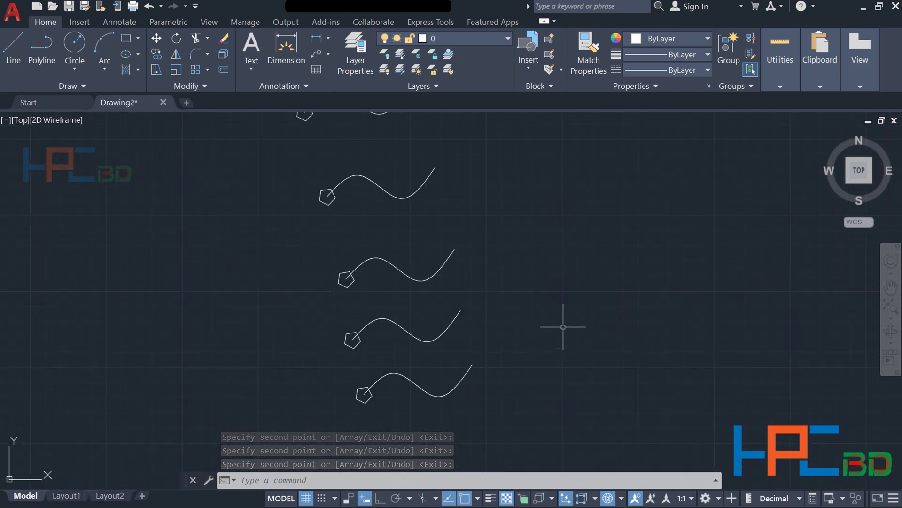
scroll(562, 322, up, 3)
scroll(456, 230, down, 2)
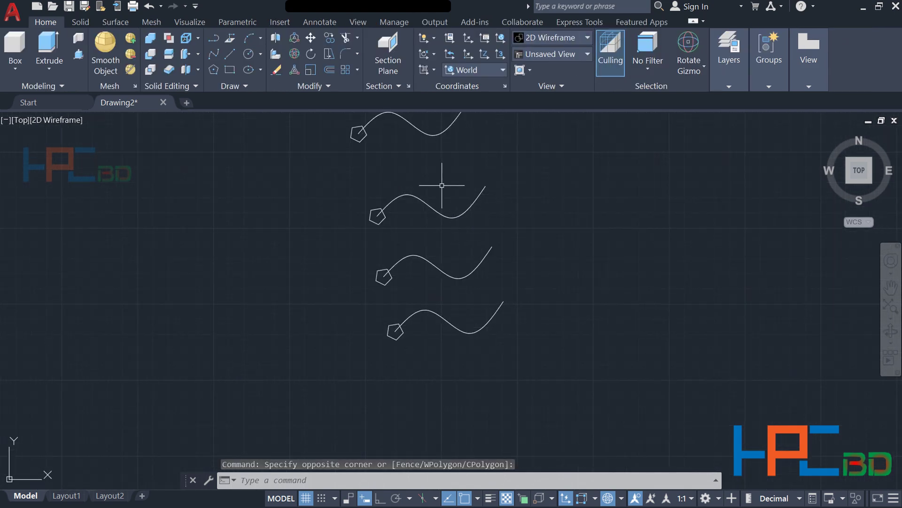
Switch to the SW Isometric view and zoom in on the stacked pairs
middle_drag(522, 233, 526, 294)
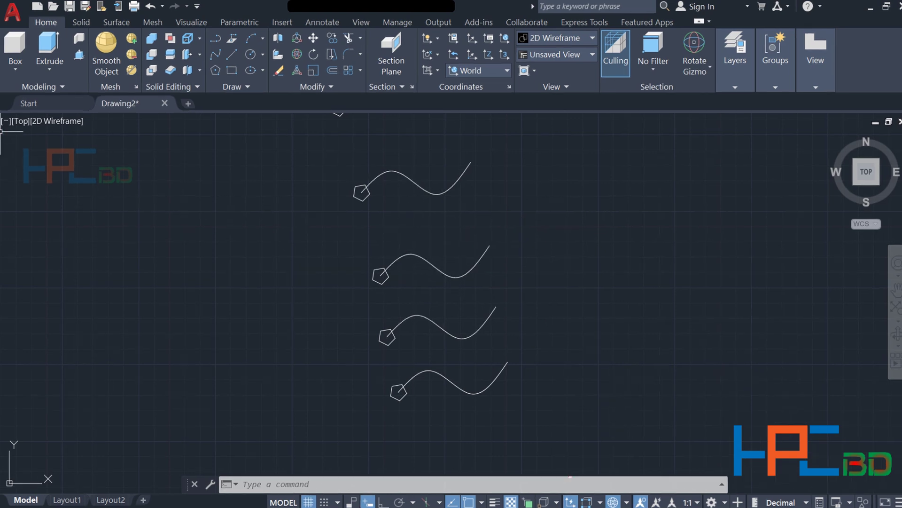
click(22, 120)
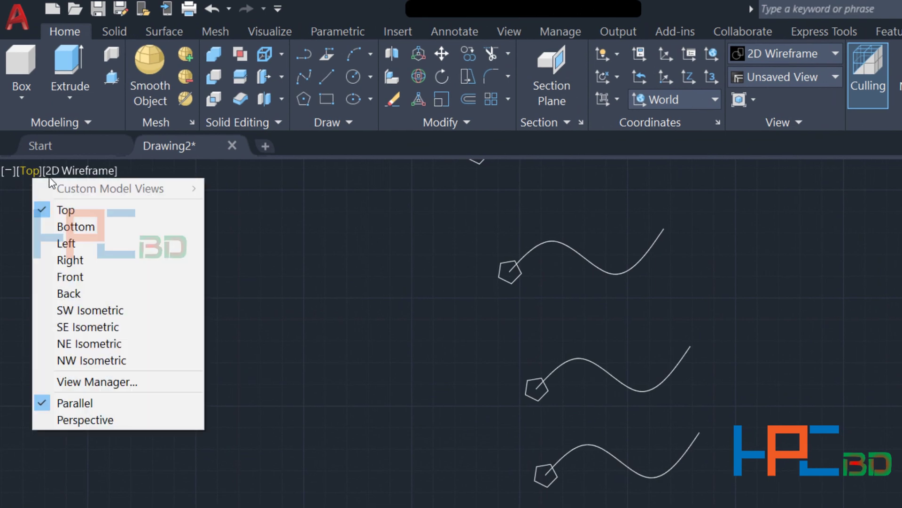
click(87, 310)
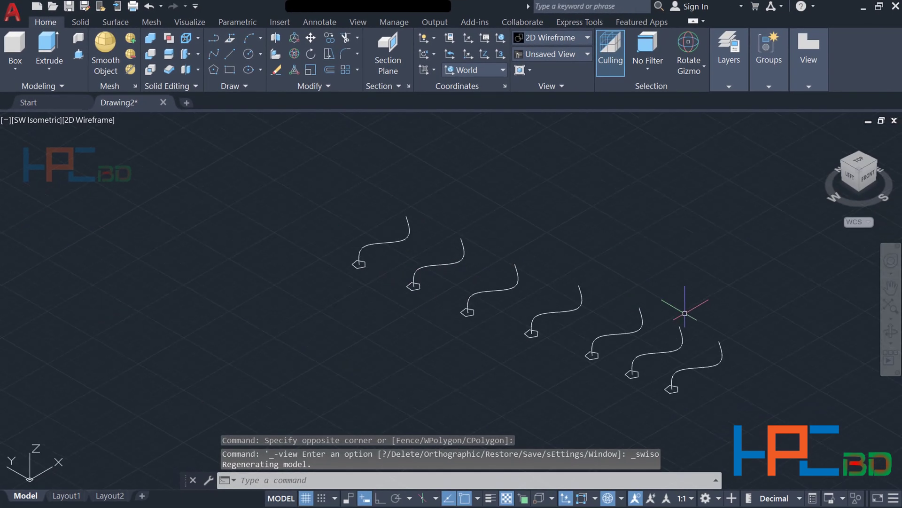
scroll(745, 375, up, 2)
scroll(685, 359, up, 2)
scroll(638, 339, up, 2)
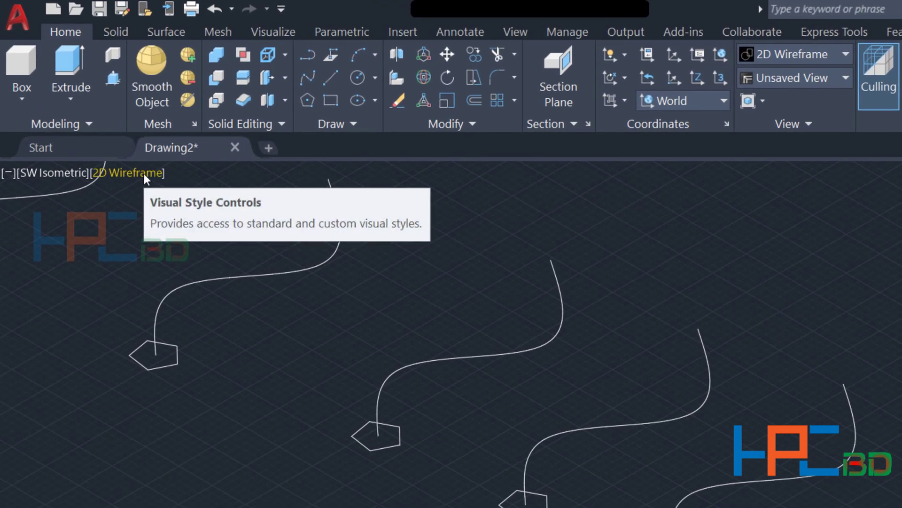
Change the visual style from 2D Wireframe to Shaded and reframe the profiles
click(144, 174)
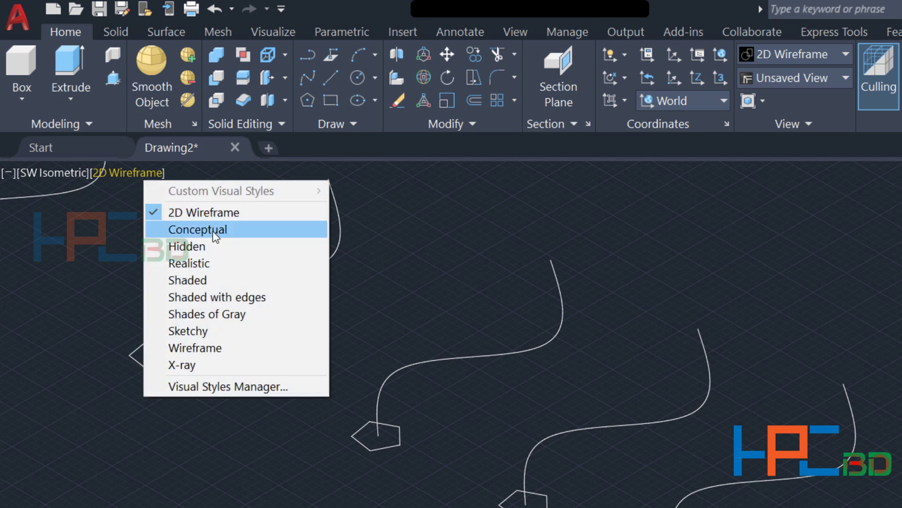
click(197, 281)
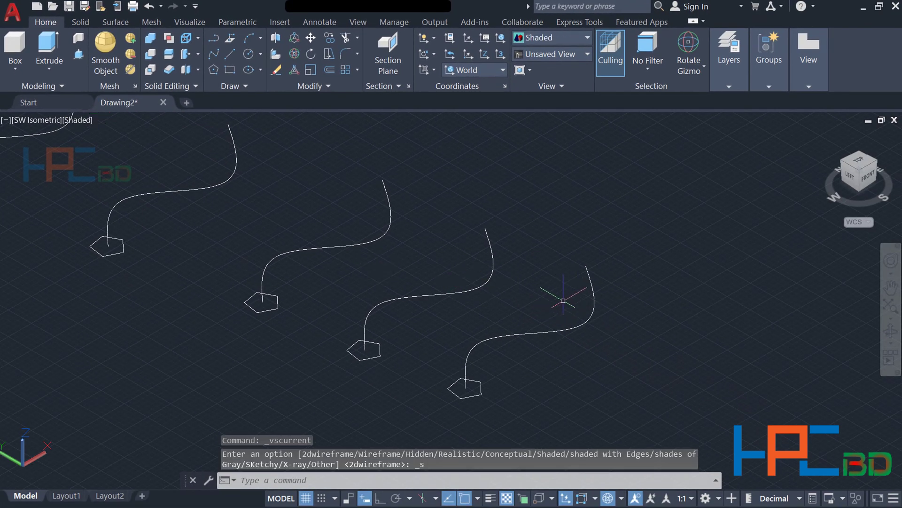
scroll(563, 300, down, 2)
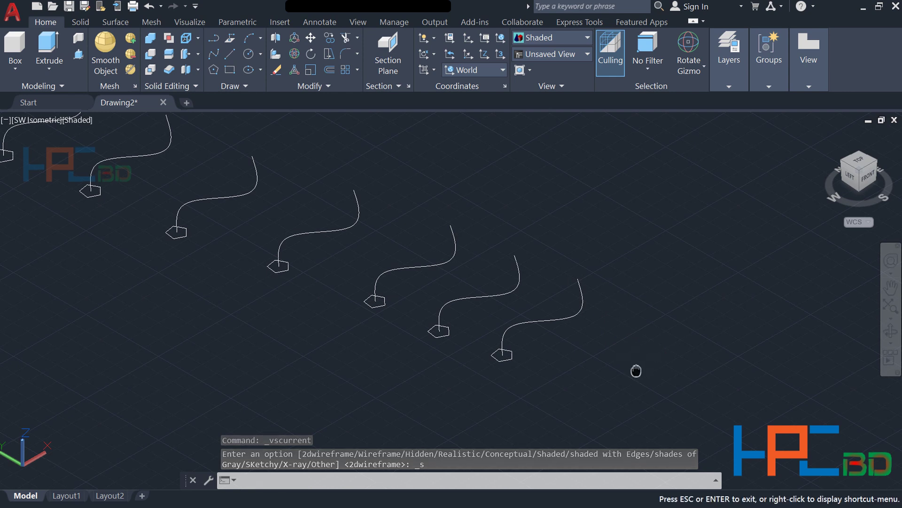
middle_drag(638, 369, 637, 357)
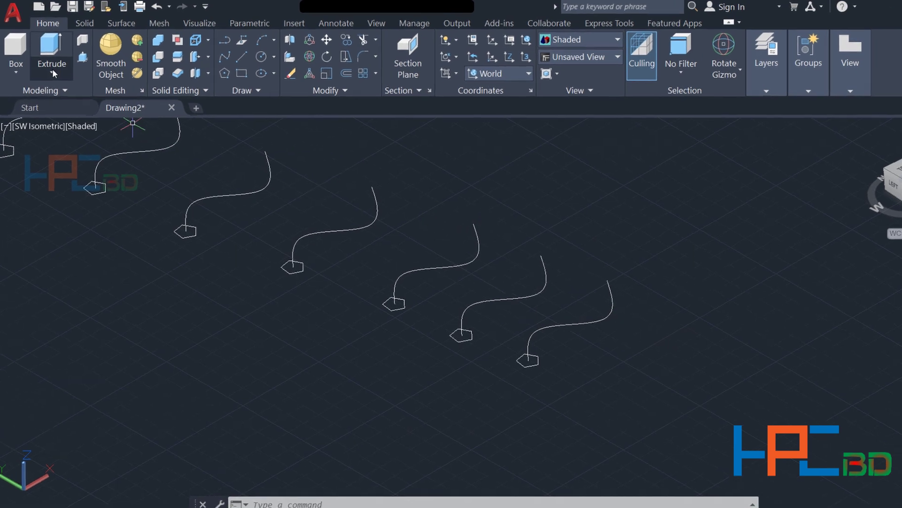
Sweep the front pentagon along its wavy spline into a curved pentagonal solid
click(50, 69)
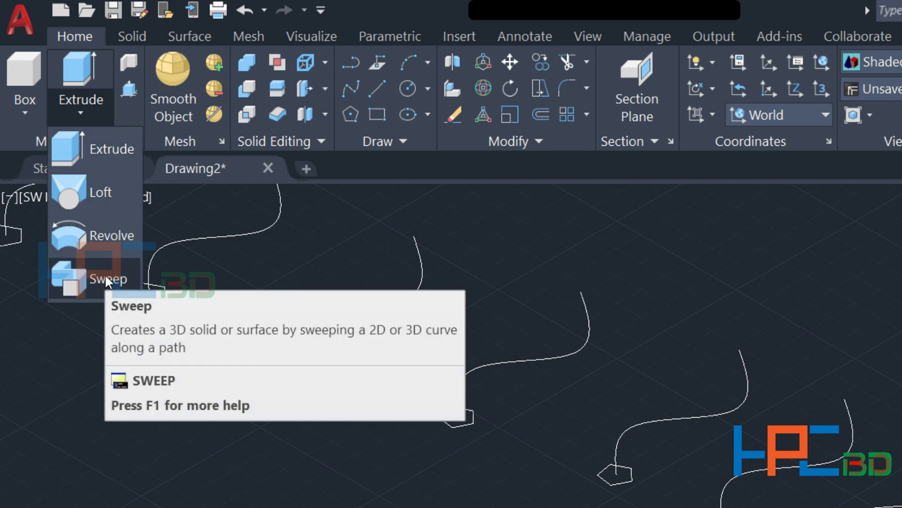
click(106, 277)
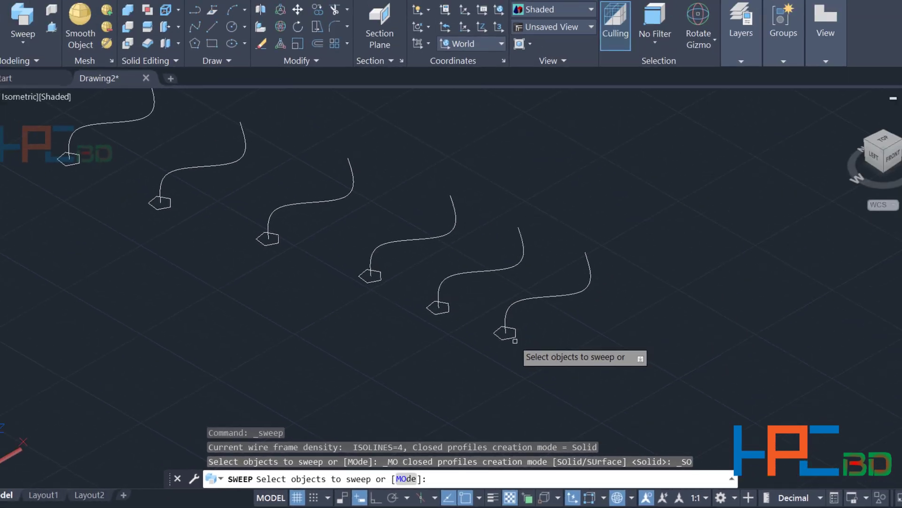
scroll(540, 347, up, 1)
scroll(538, 347, up, 1)
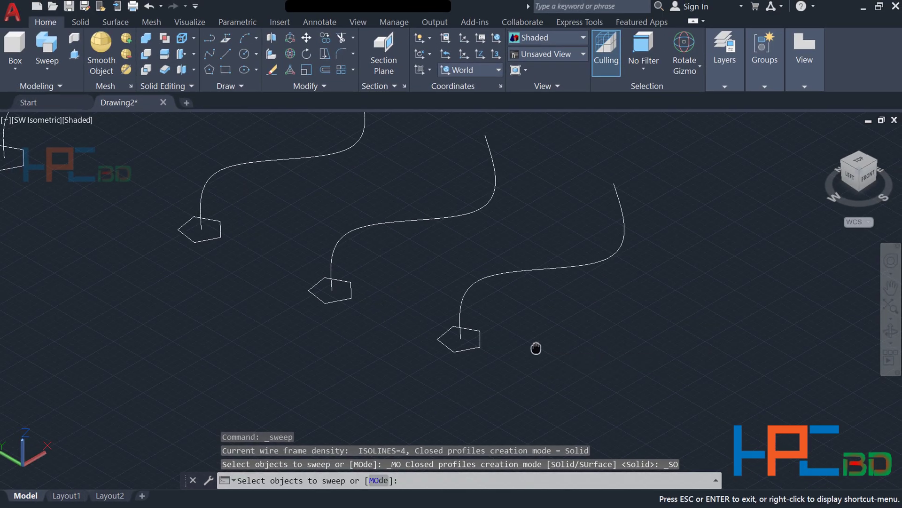
middle_drag(536, 348, 485, 366)
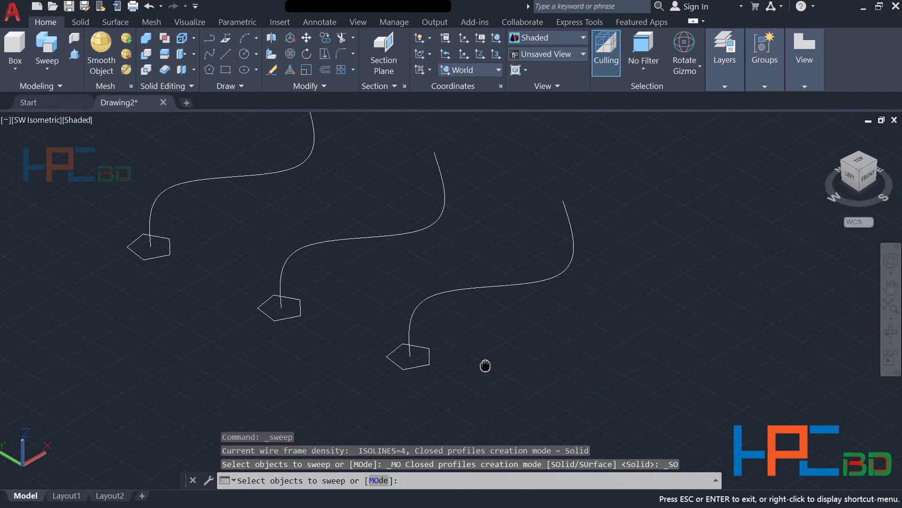
click(415, 368)
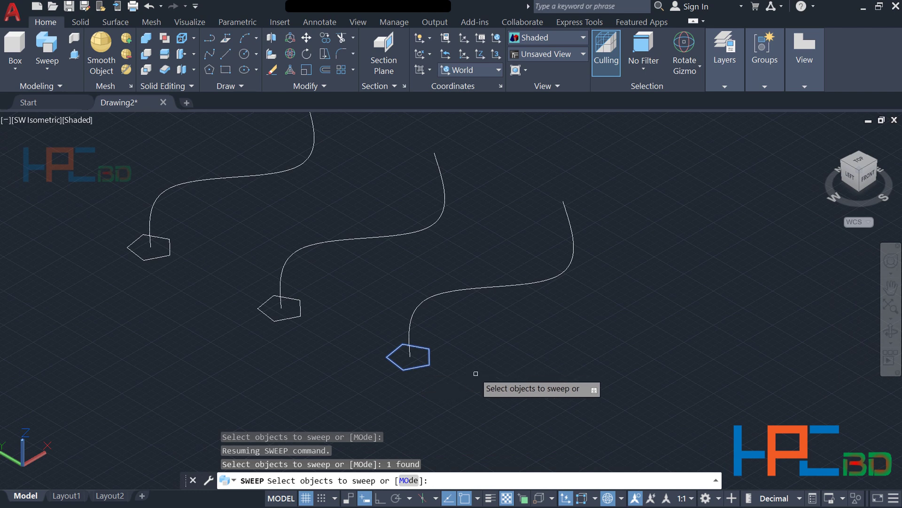
key(Return)
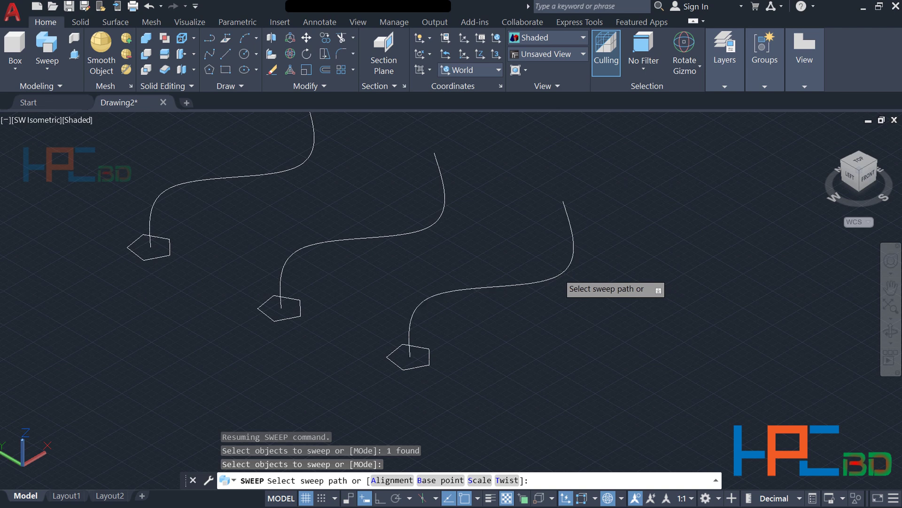
click(563, 273)
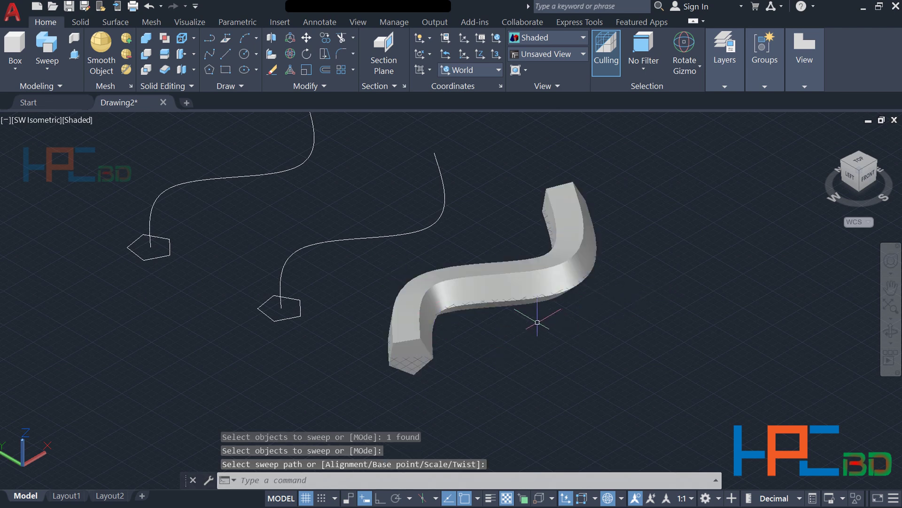
key(Return)
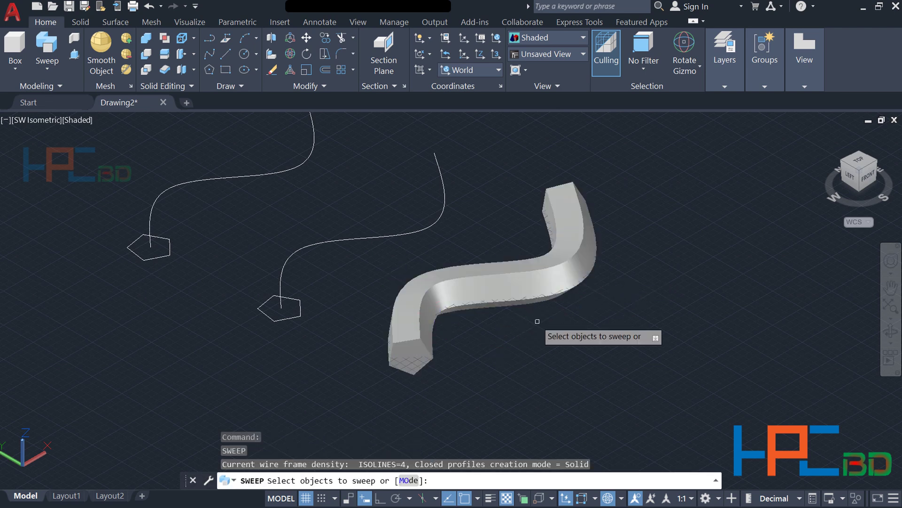
middle_drag(489, 329, 532, 392)
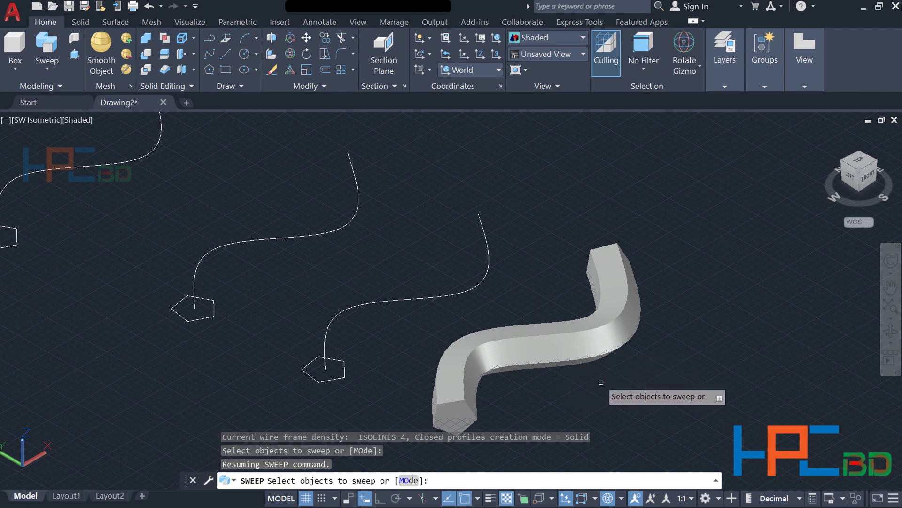
key(Escape)
key(Escape)
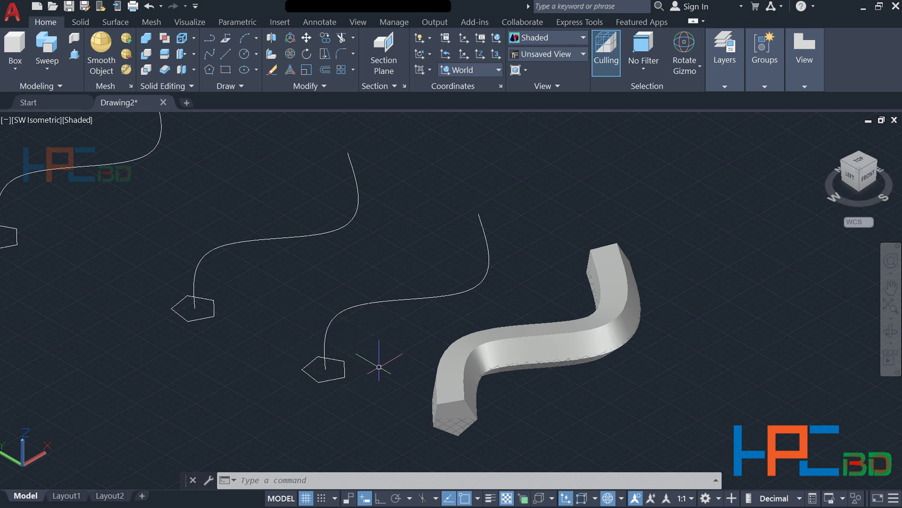
Rotate the next pentagon with the Rotate Gizmo so it stands upright
click(699, 66)
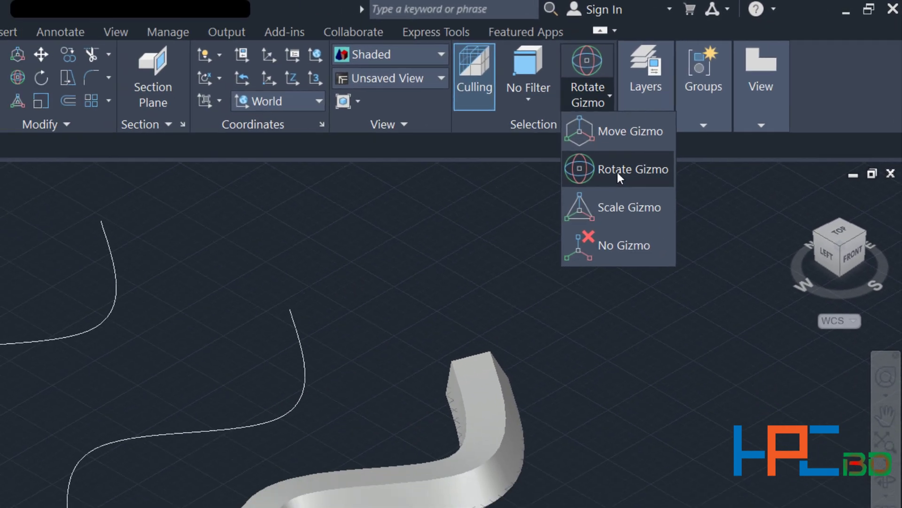
click(616, 172)
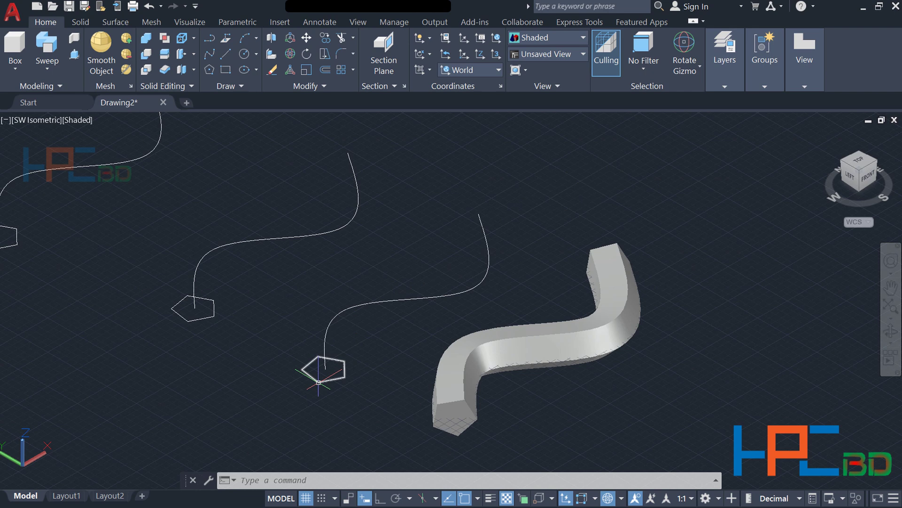
click(318, 381)
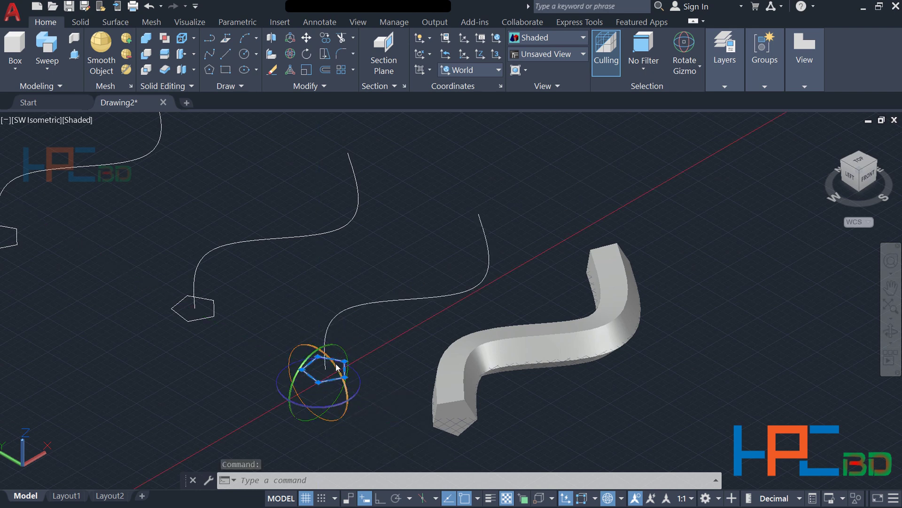
click(336, 367)
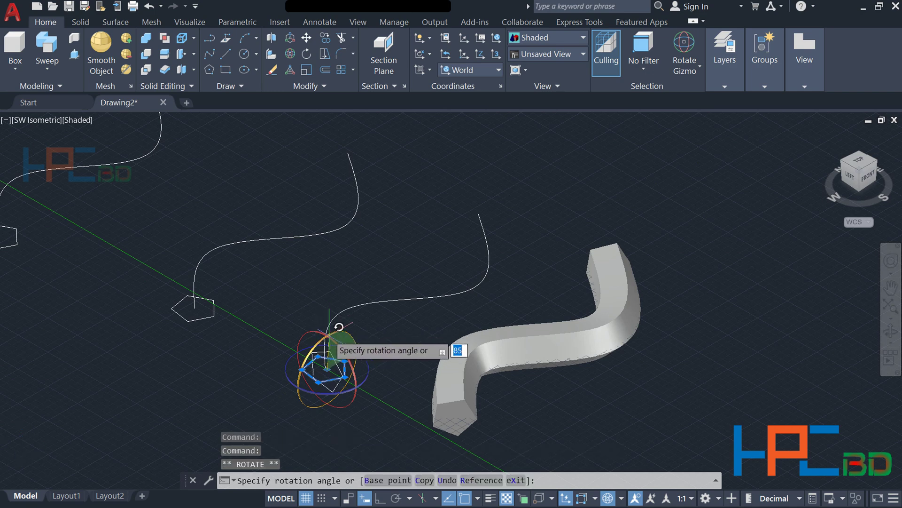
click(339, 325)
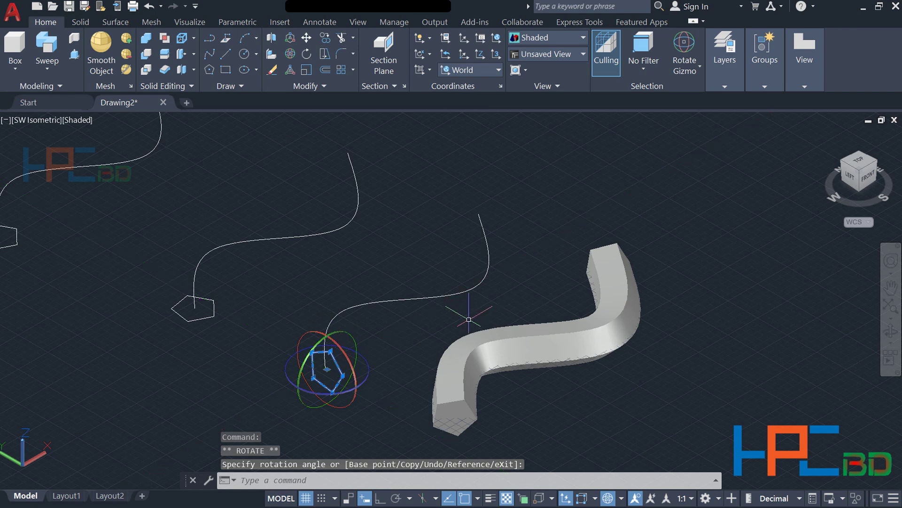
key(Escape)
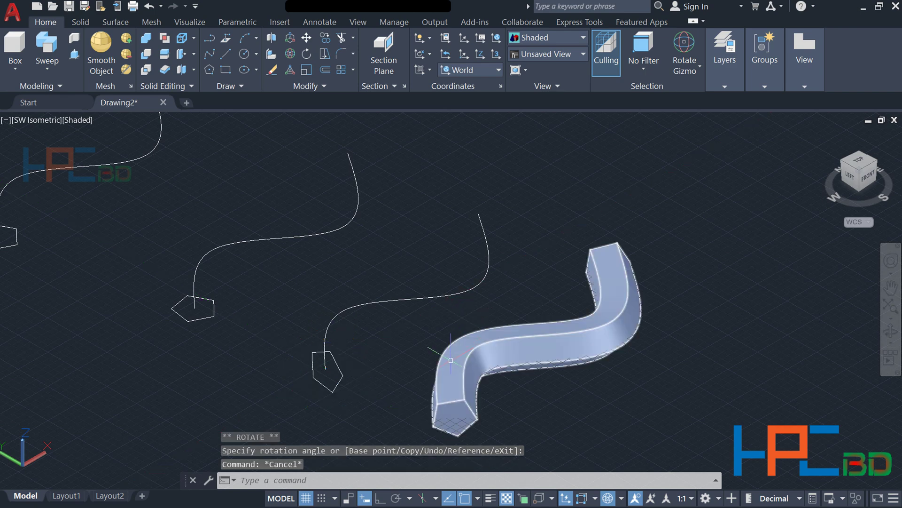
Sweep the upright pentagon along its spline using a base point picked on the profile
middle_drag(403, 373, 393, 335)
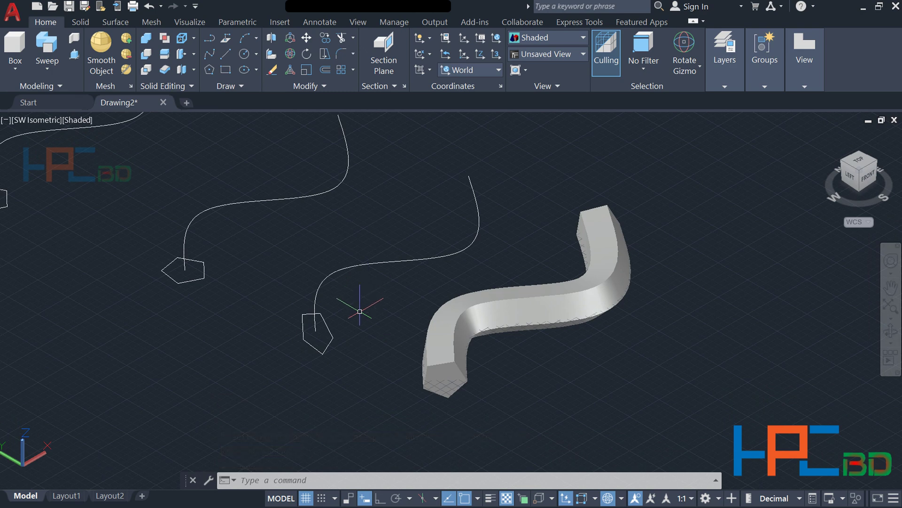
middle_drag(360, 311, 367, 322)
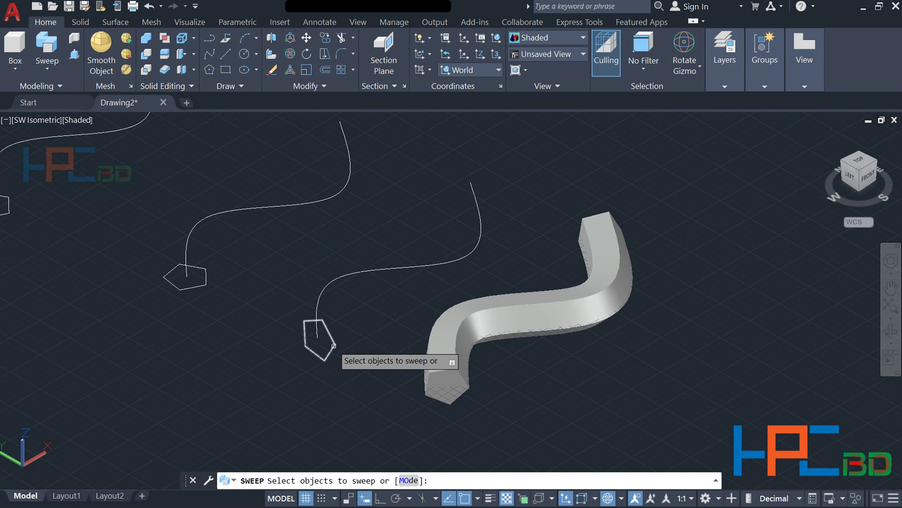
click(334, 346)
key(Return)
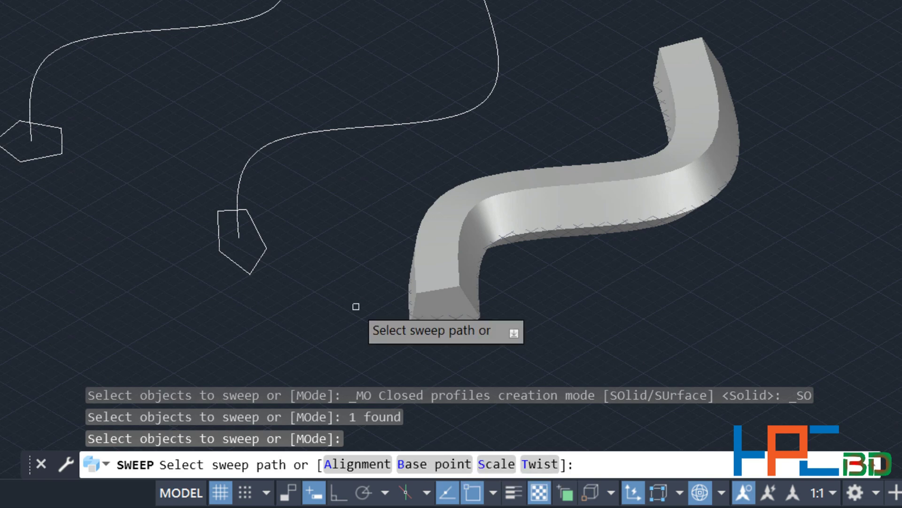
text(b)
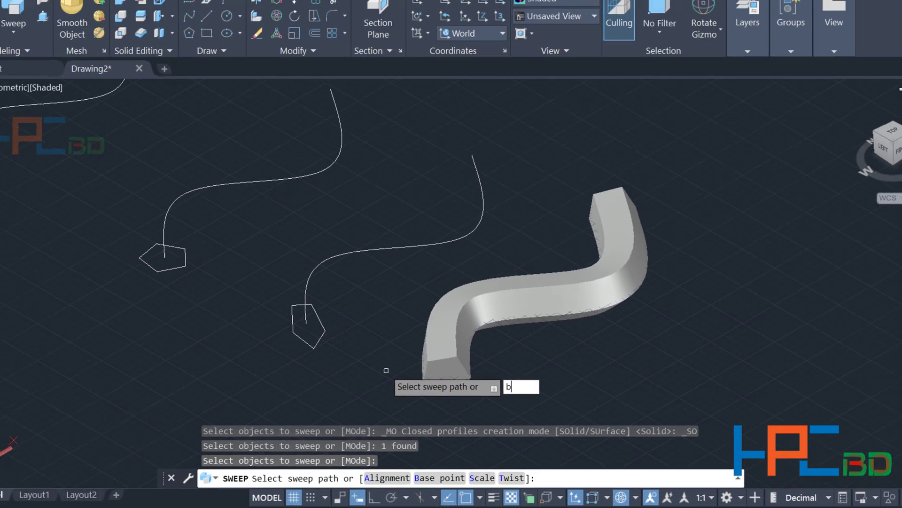
key(Return)
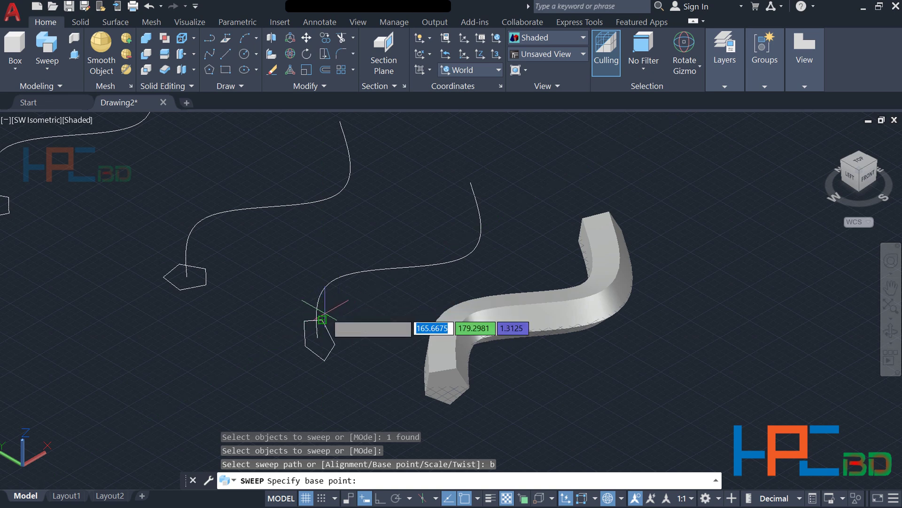
click(320, 319)
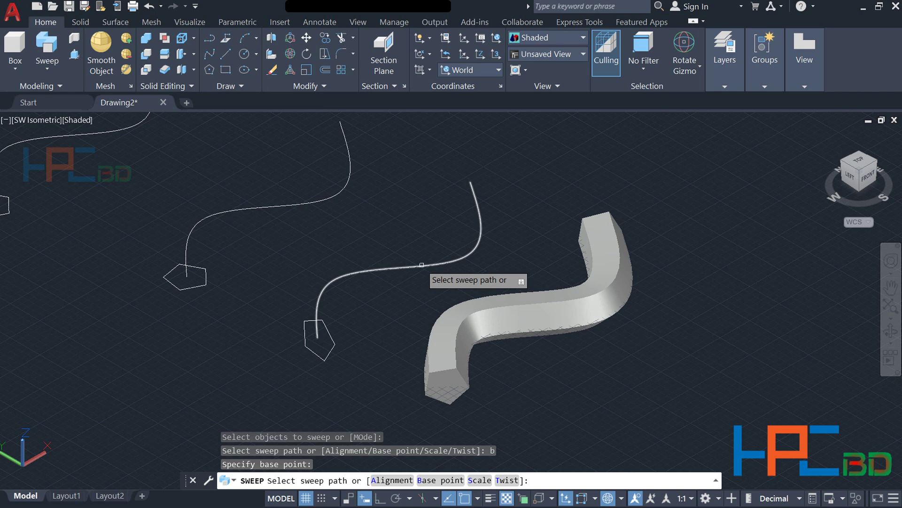
click(421, 264)
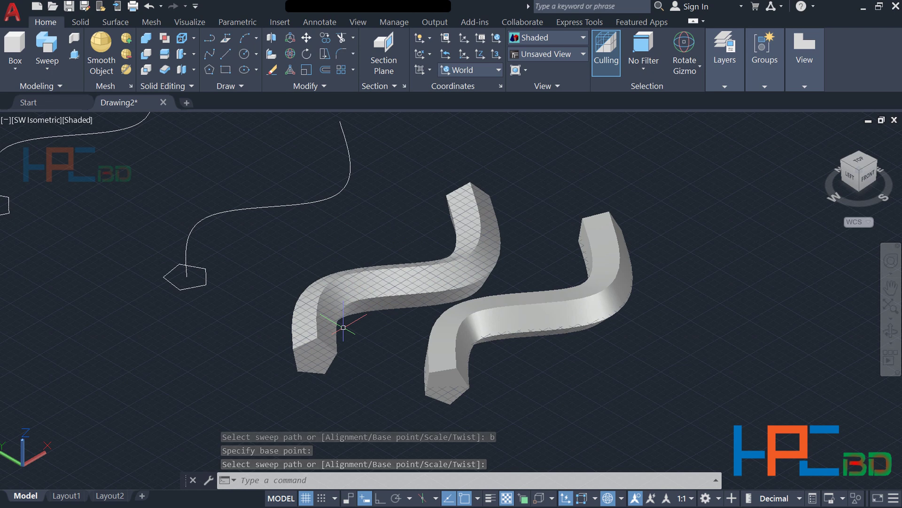
key(Return)
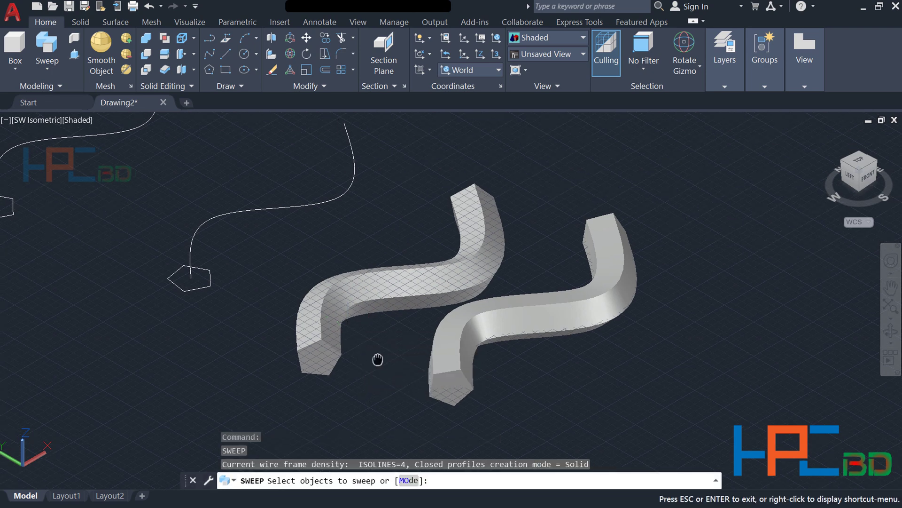
middle_drag(375, 359, 404, 381)
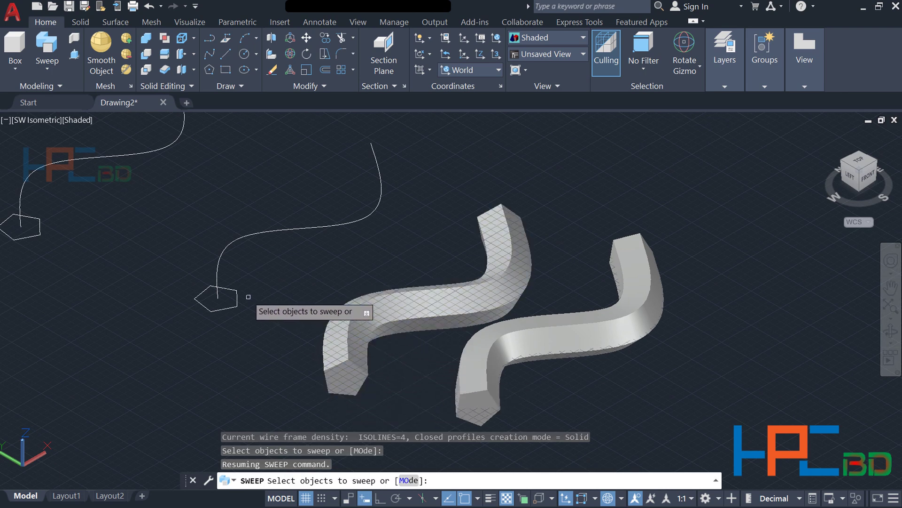
middle_drag(359, 268, 411, 277)
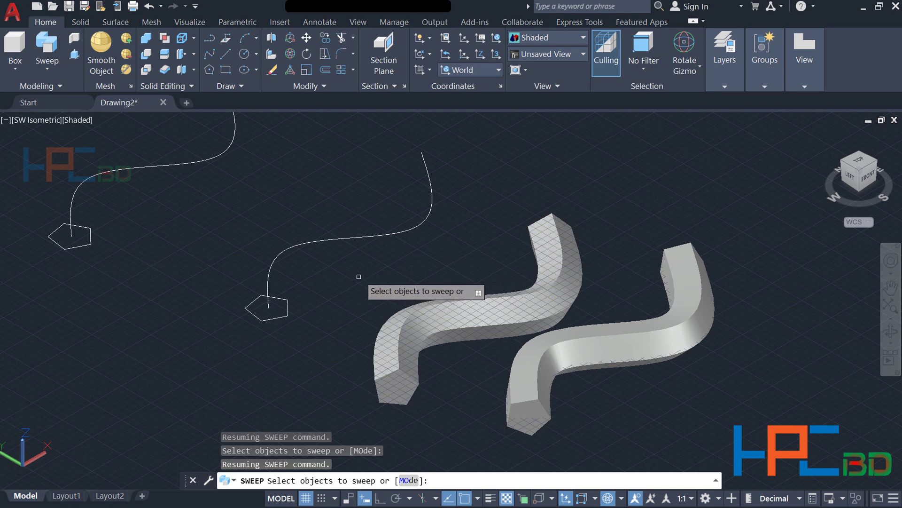
middle_drag(450, 398, 467, 416)
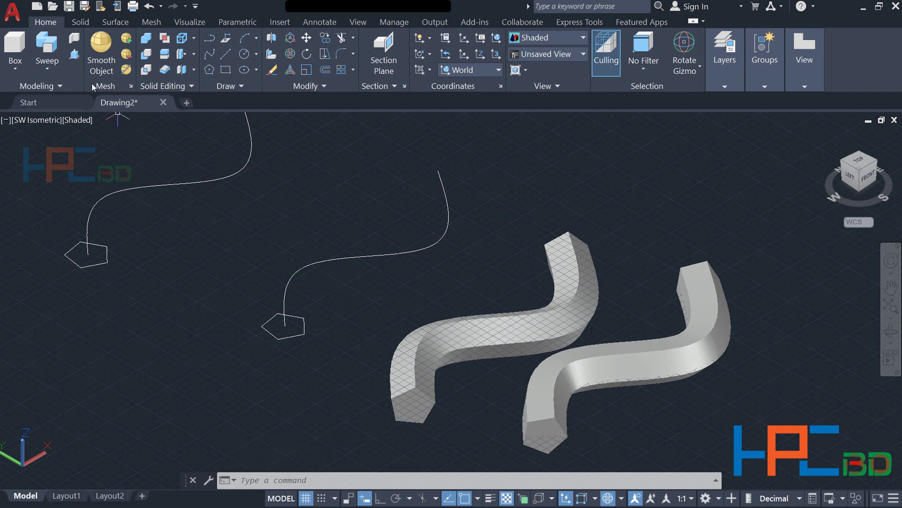
click(48, 51)
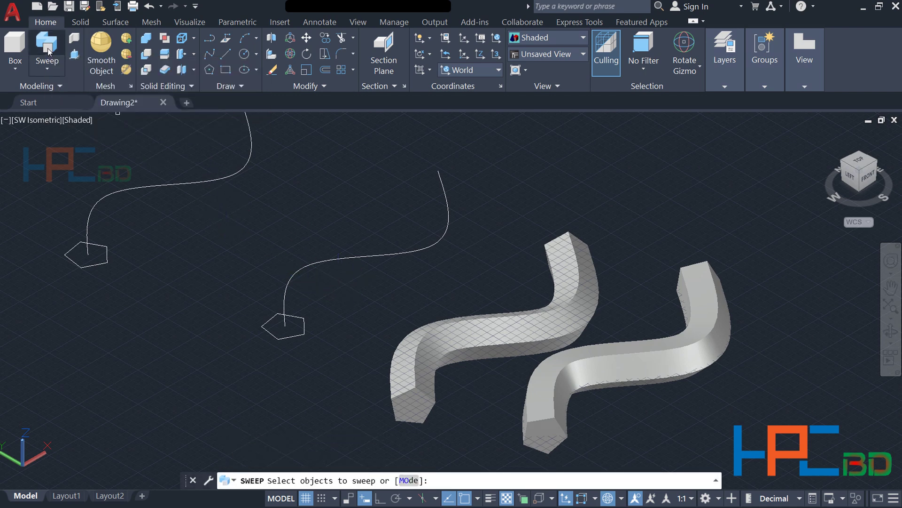
click(300, 335)
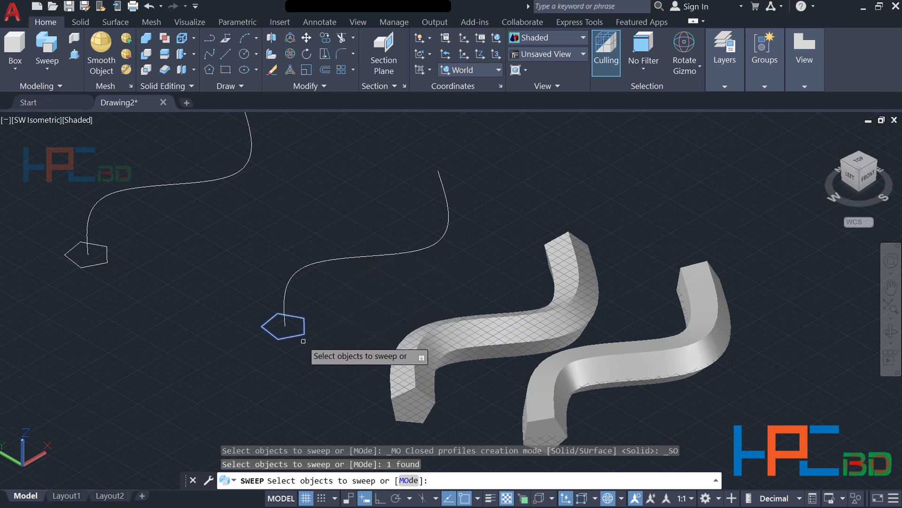
key(Return)
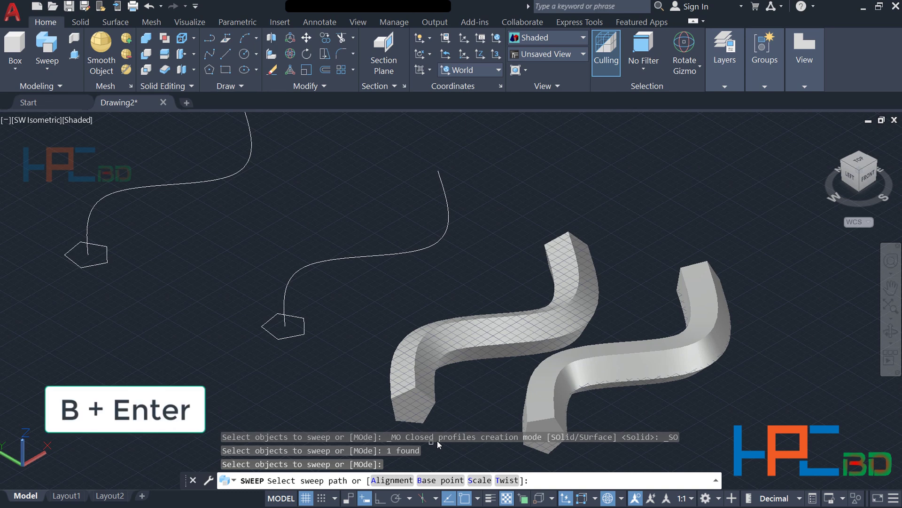
text(b)
key(Return)
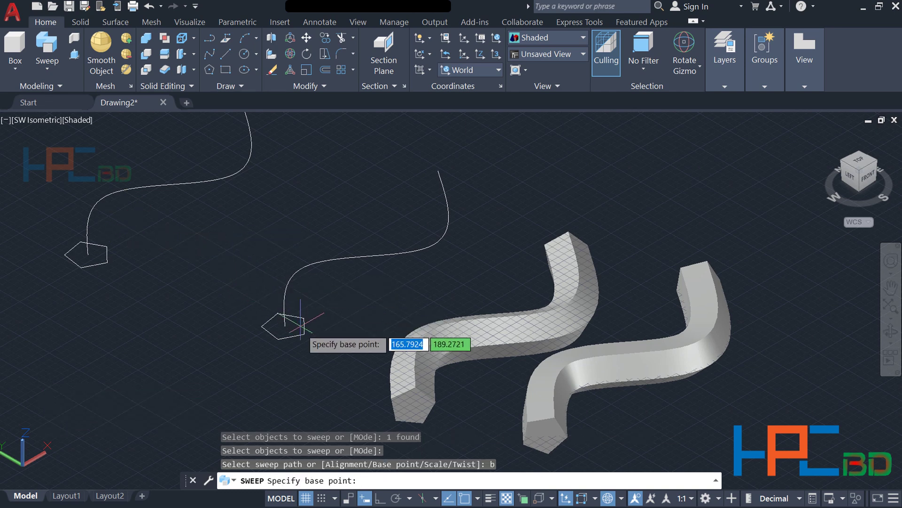
click(278, 339)
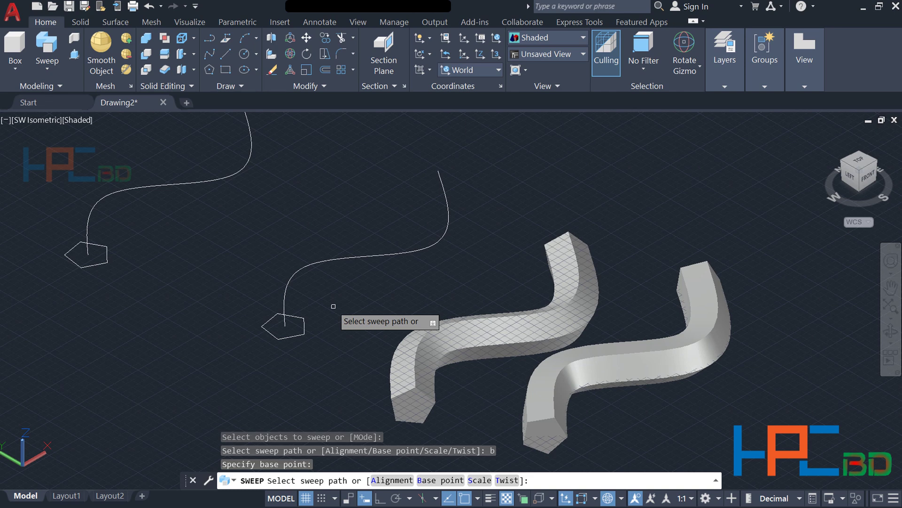
click(344, 257)
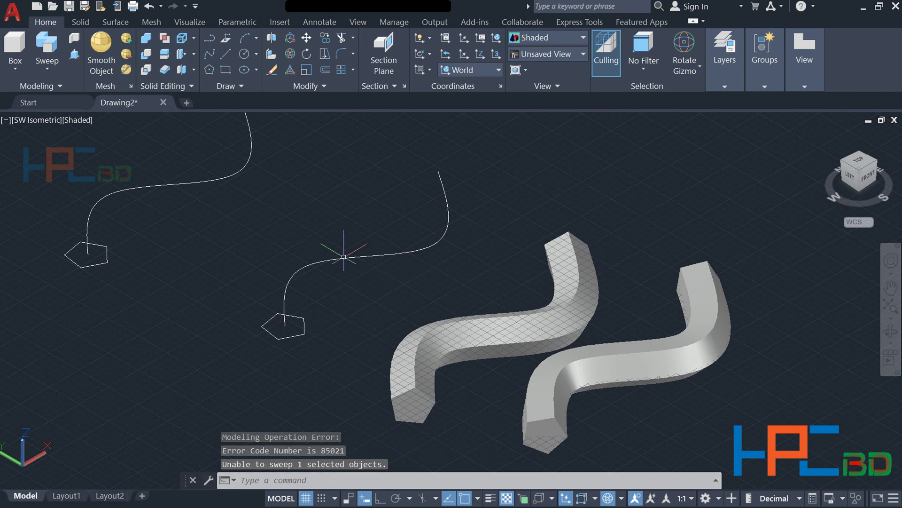
key(Return)
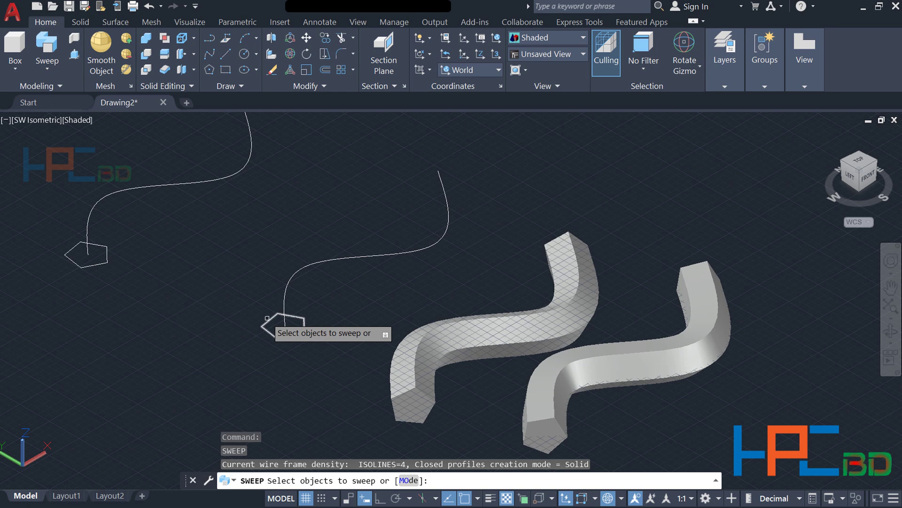
key(Escape)
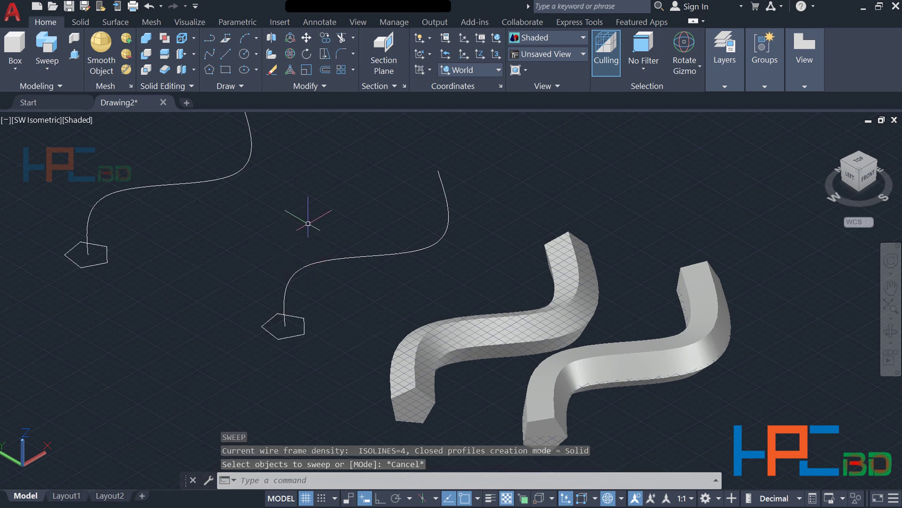
Sweep the pentagon along its wavy curve with scale factor 3
click(47, 47)
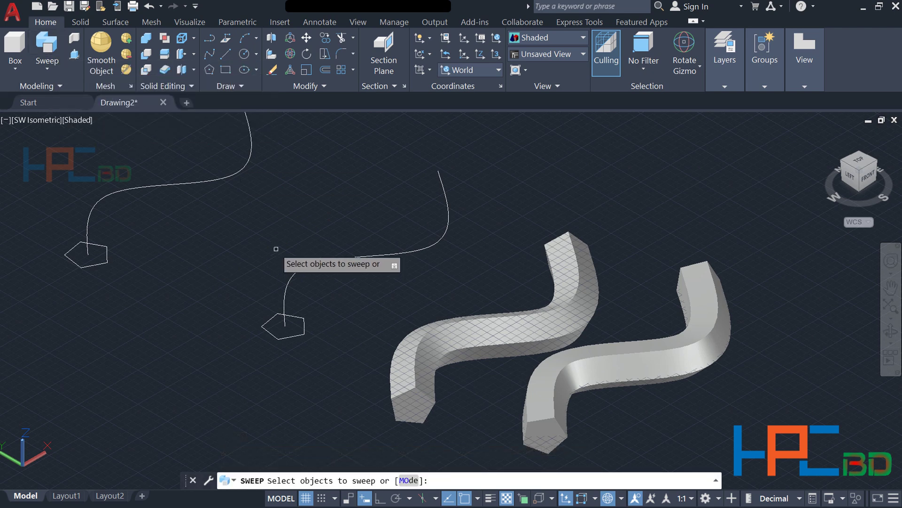
click(287, 336)
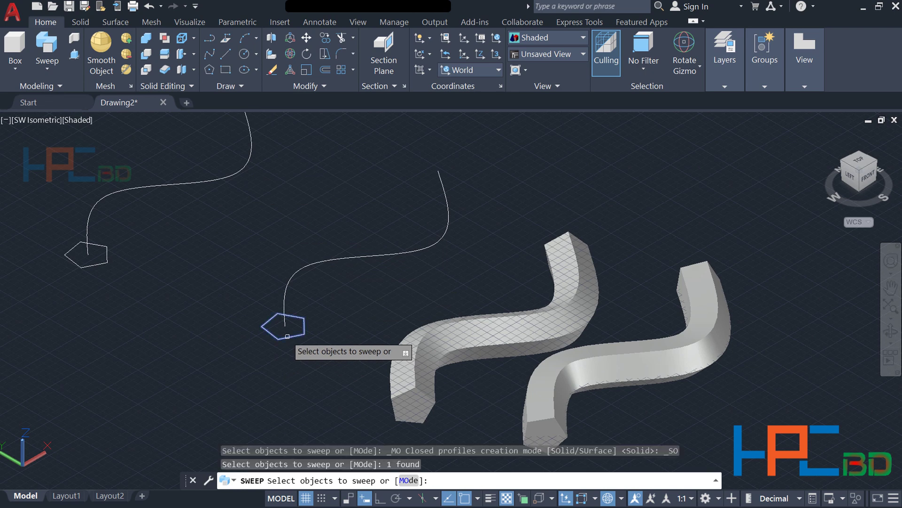
middle_drag(344, 317, 363, 348)
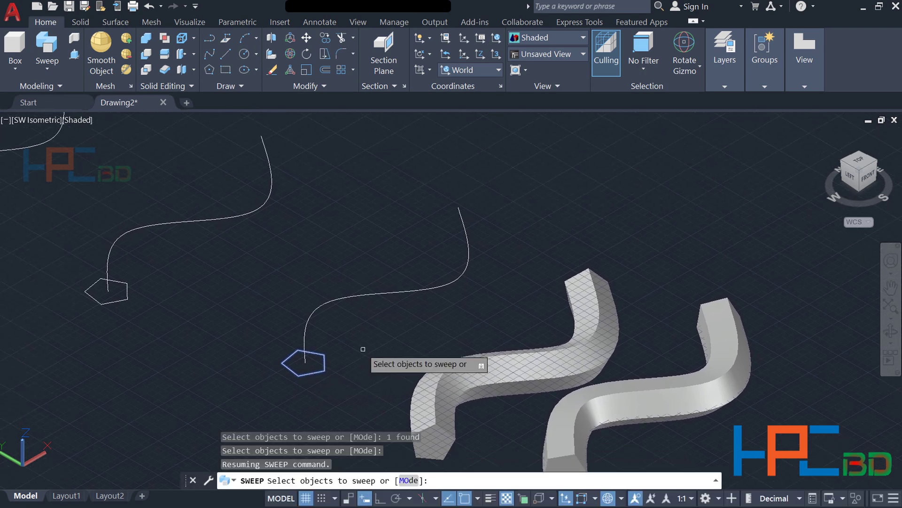
key(Return)
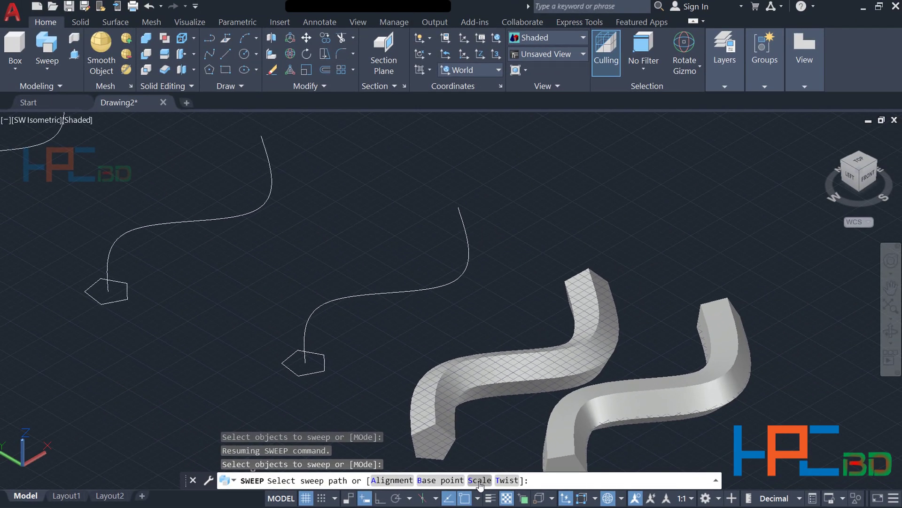
text(s)
key(Return)
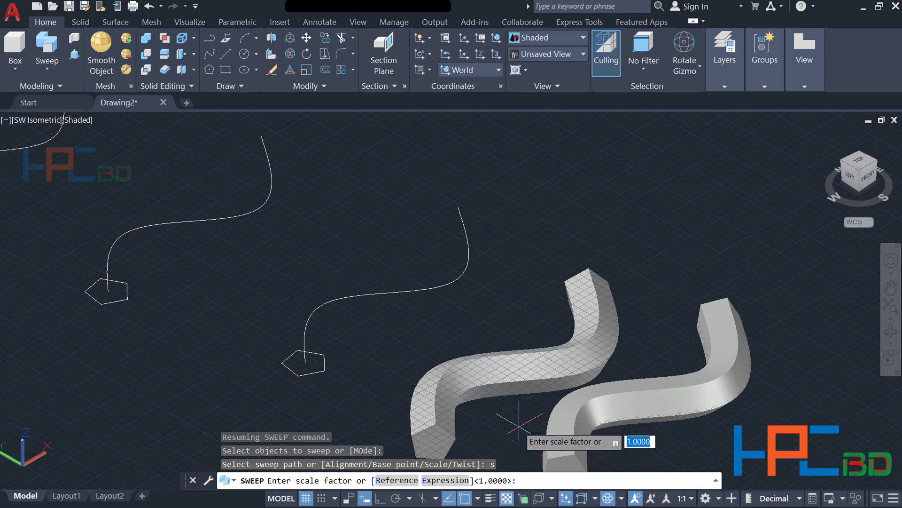
text(3)
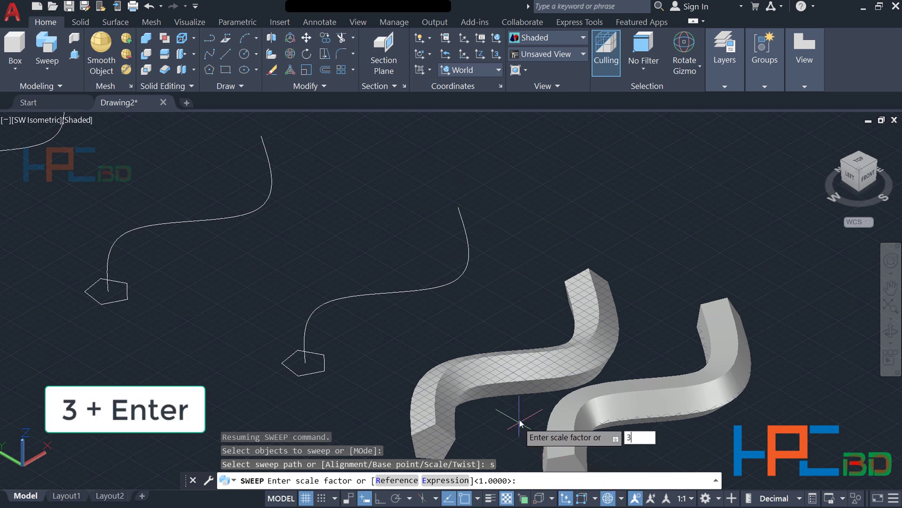
key(Return)
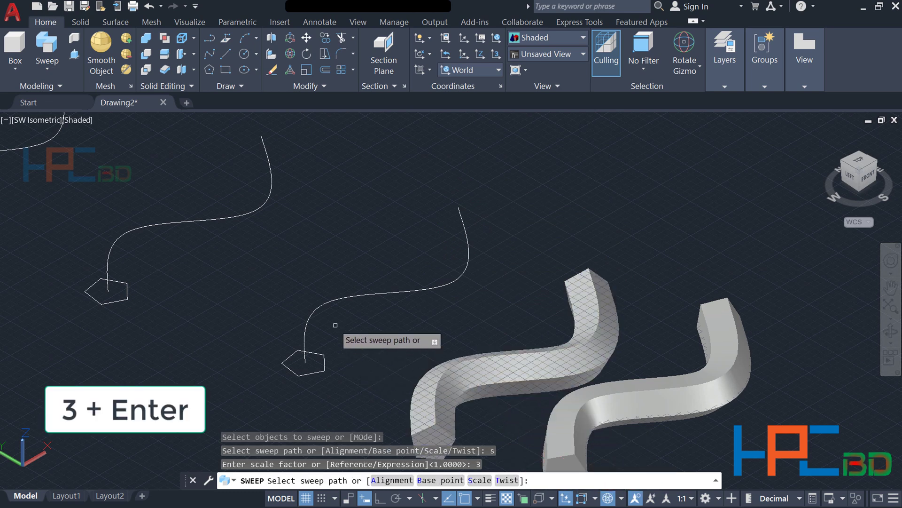
click(348, 296)
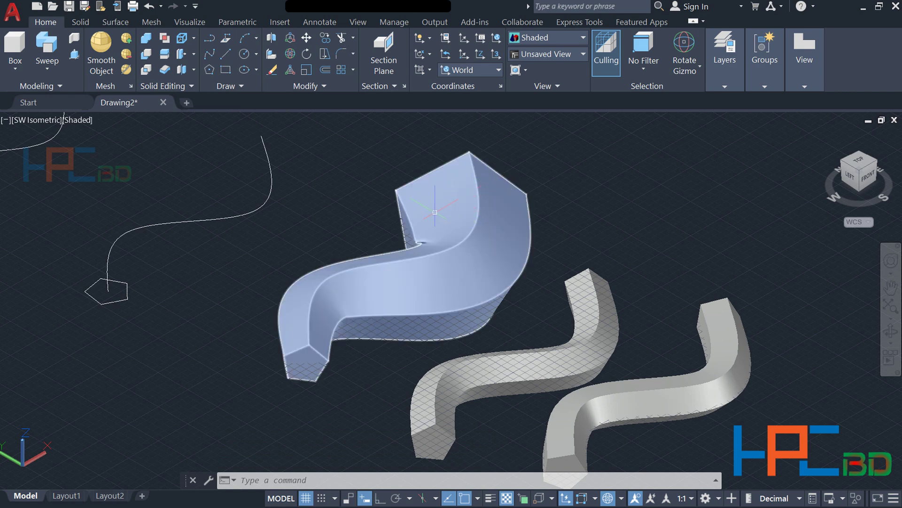
Cancel a restarted sweep and zoom out to show all three profile sets
text(sweep)
key(Return)
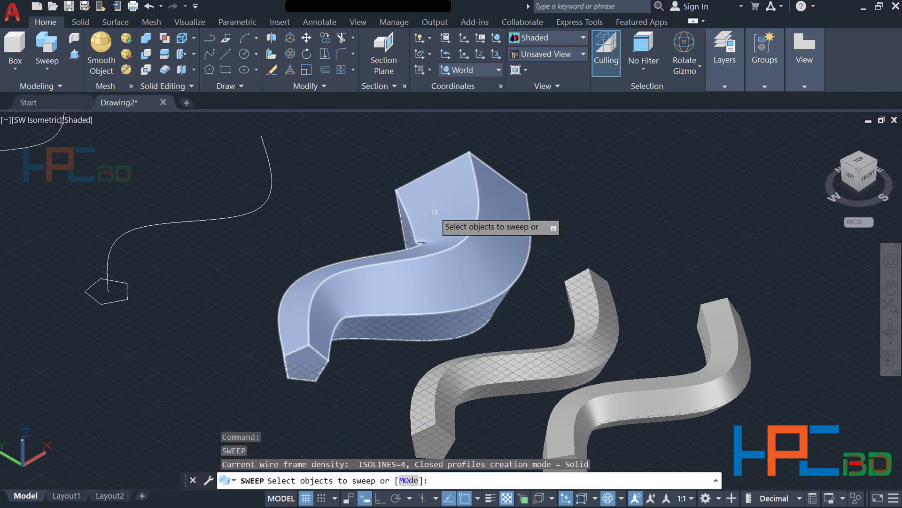
key(Escape)
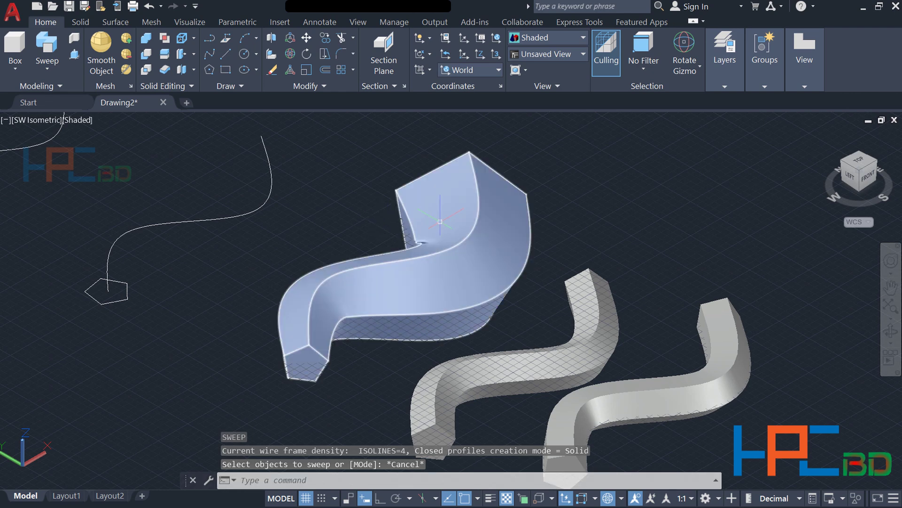
scroll(442, 224, down, 2)
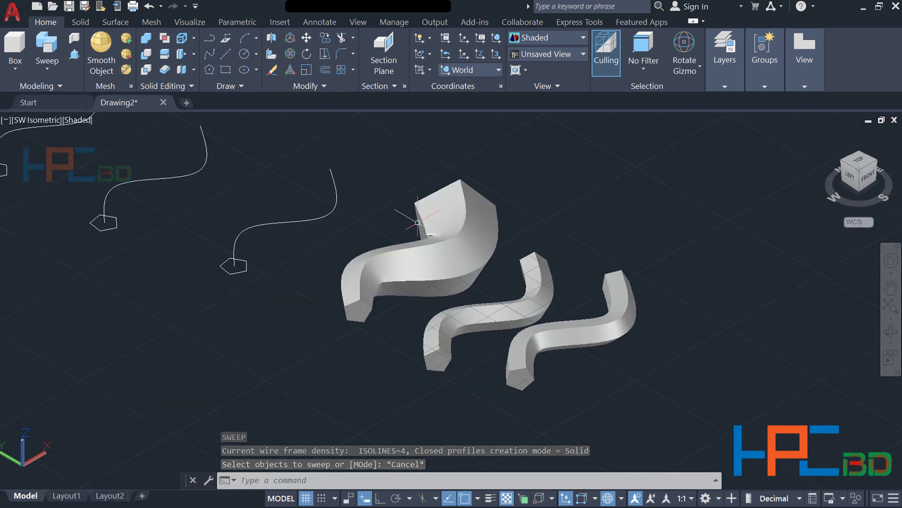
middle_drag(440, 250, 489, 307)
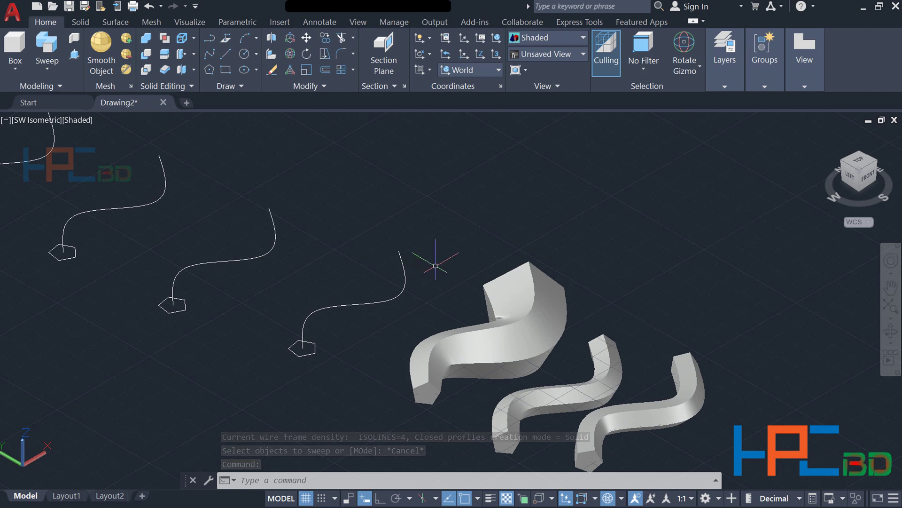
Sweep the third pentagon along its curve with scale 0.2, then reframe the solids
click(49, 56)
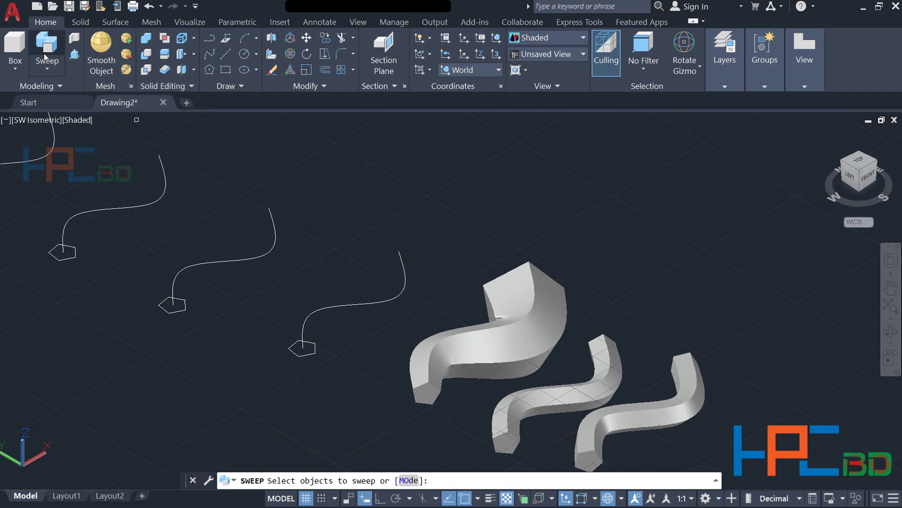
click(309, 355)
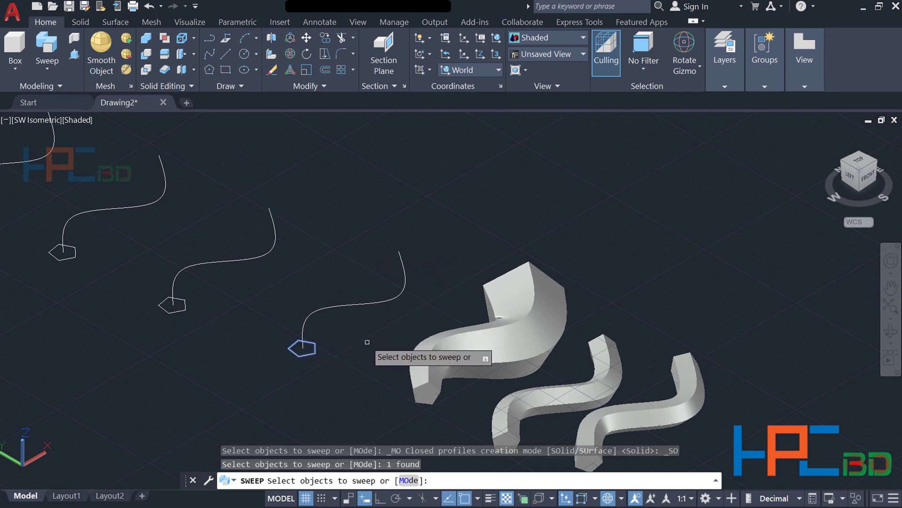
key(Return)
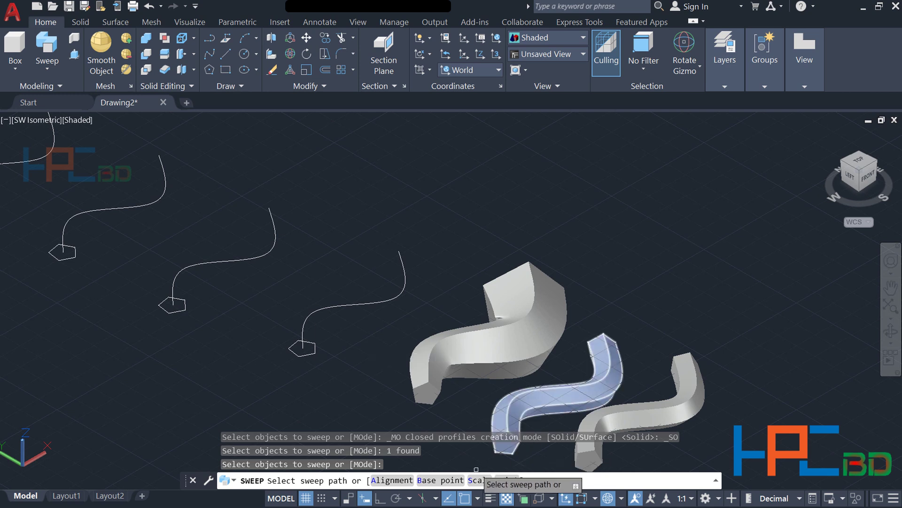
text(s)
key(Return)
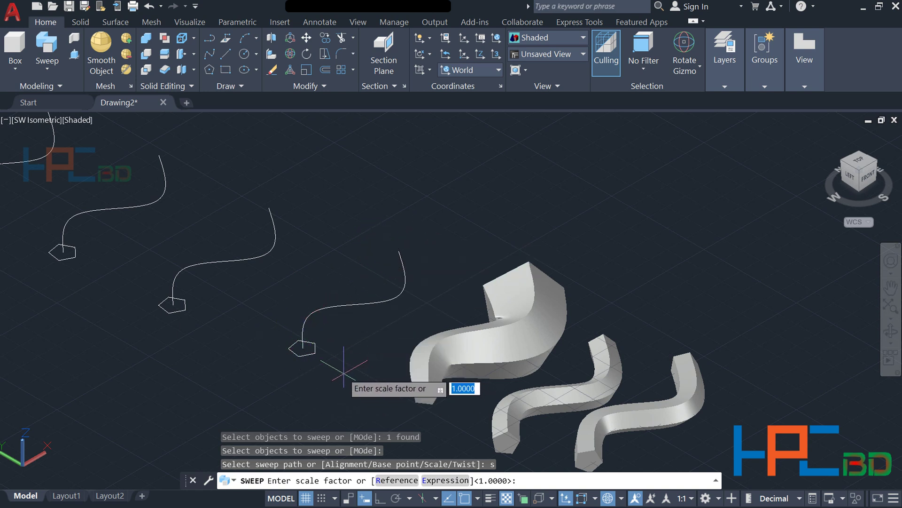
text(.2)
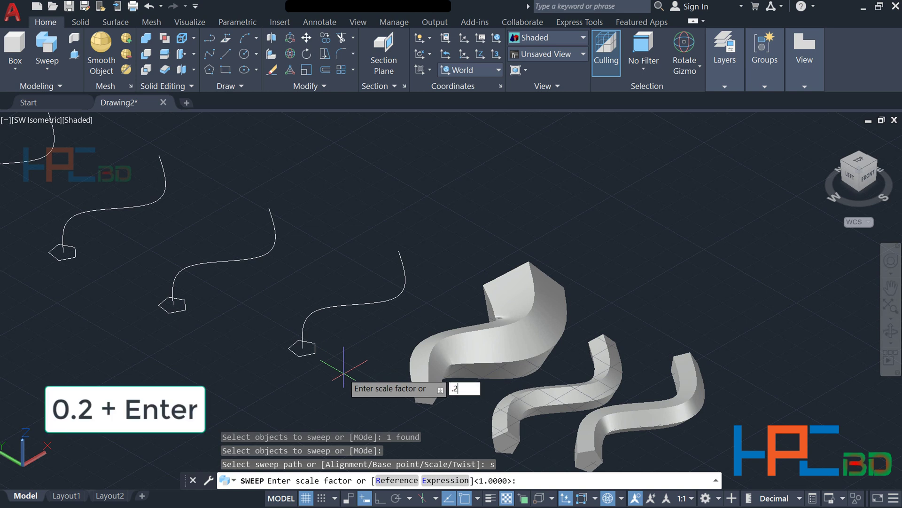
key(Return)
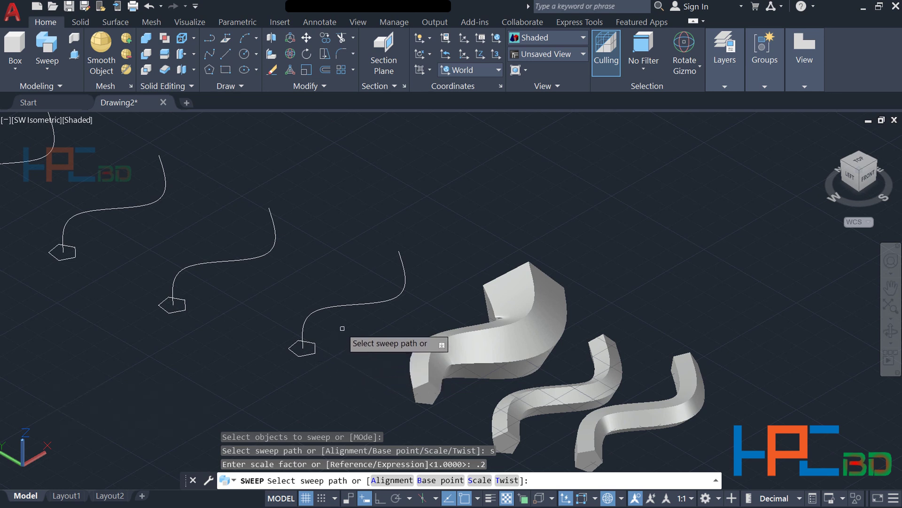
click(345, 305)
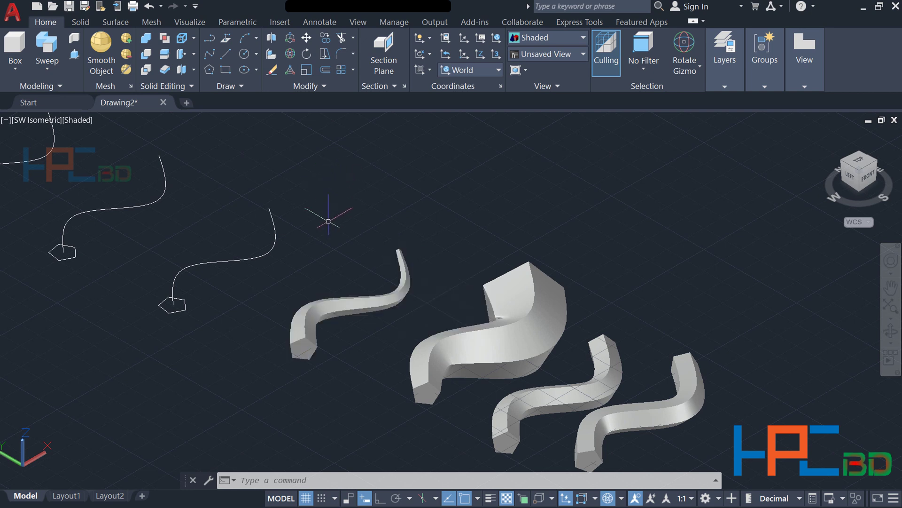
middle_drag(330, 218, 587, 301)
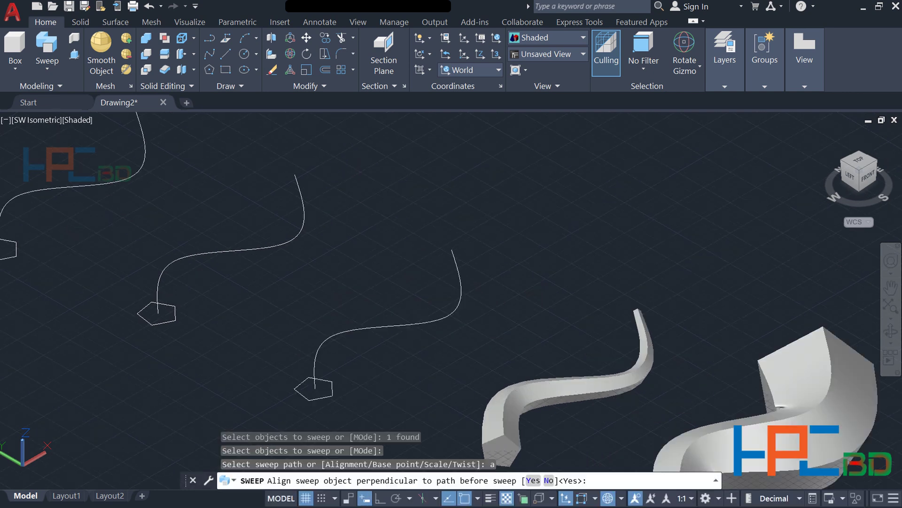
key(Escape)
middle_drag(652, 303, 541, 230)
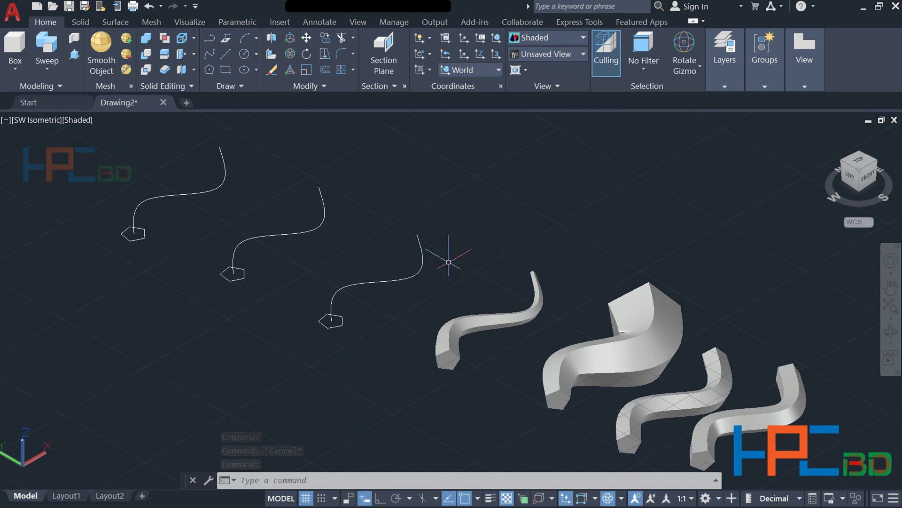
Sweep the middle pentagon along its wavy spline into a solid with a 360-degree twist
click(50, 50)
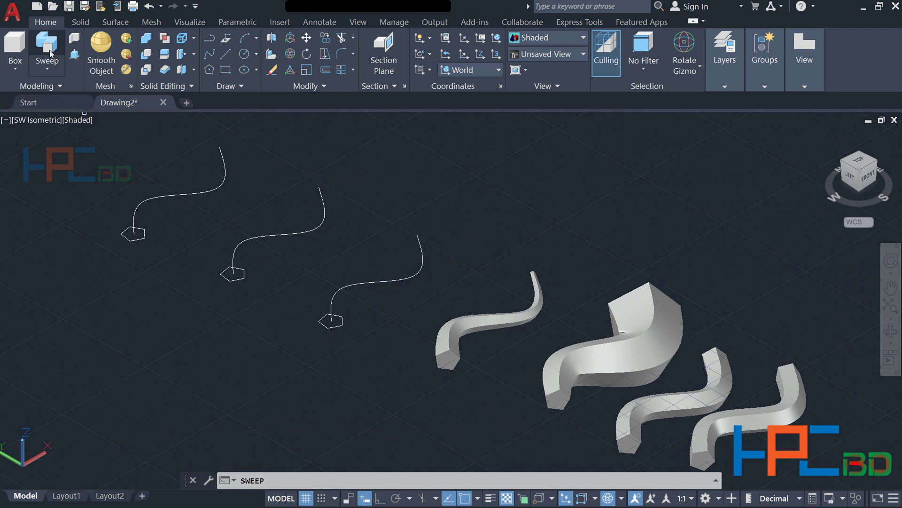
scroll(353, 345, up, 3)
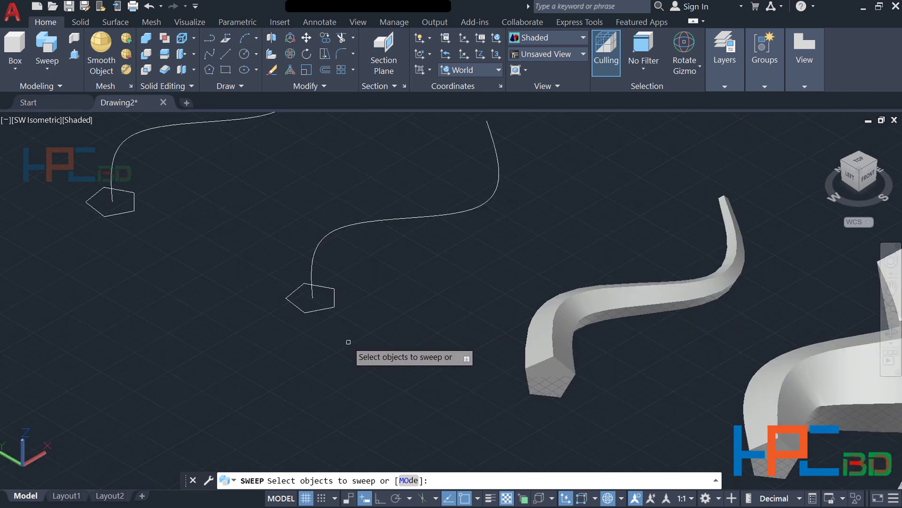
middle_drag(368, 312, 392, 366)
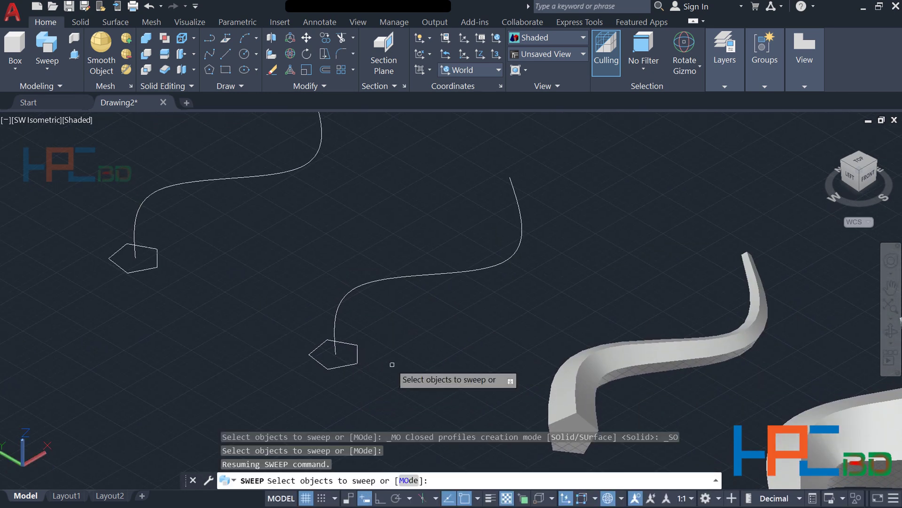
click(343, 365)
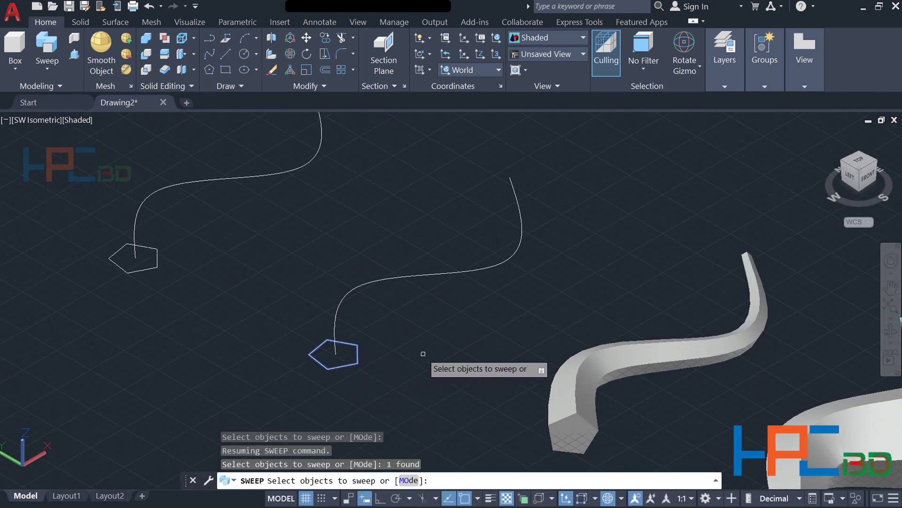
key(Return)
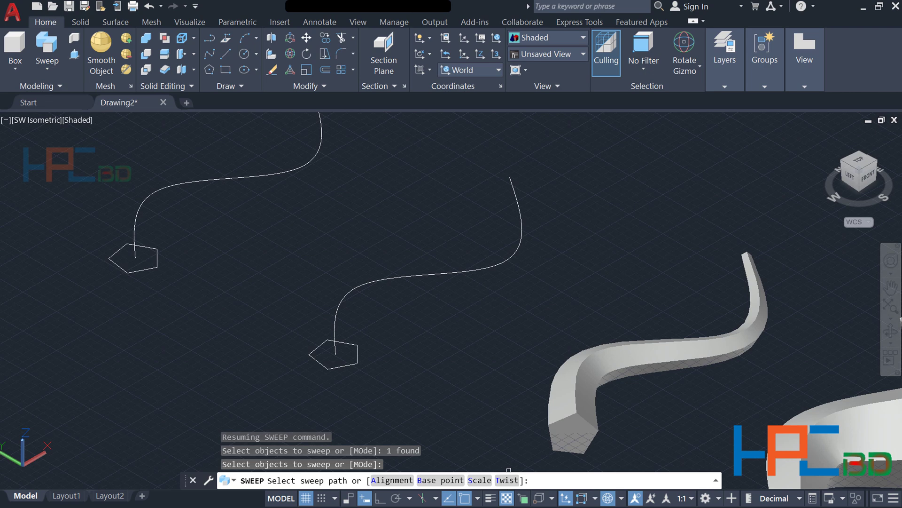
text(t)
key(Return)
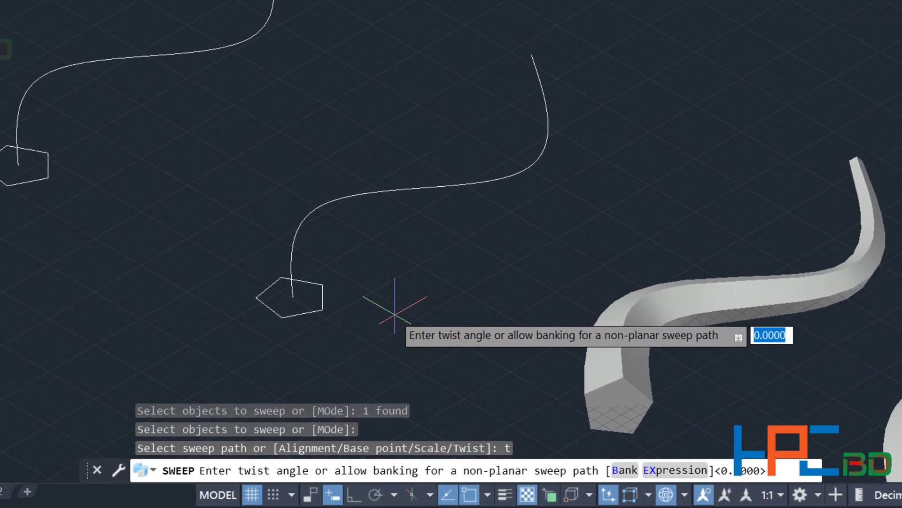
text(360)
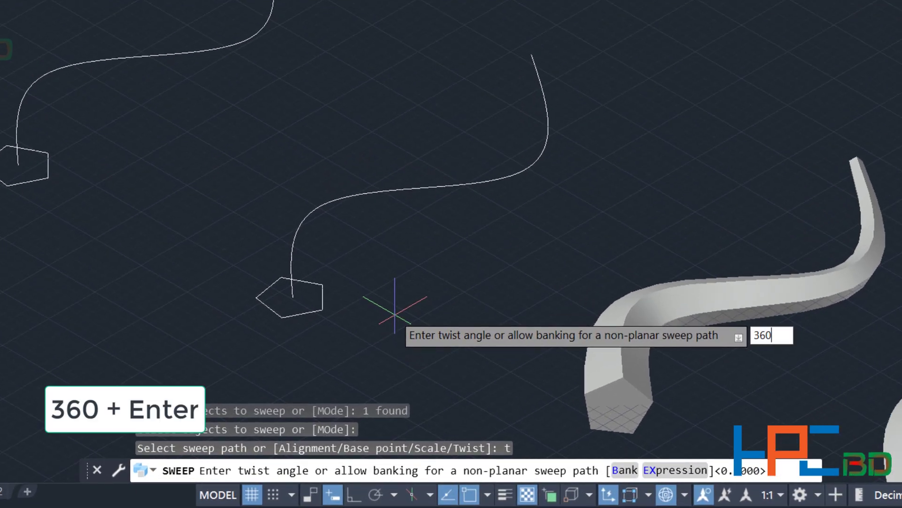
key(Return)
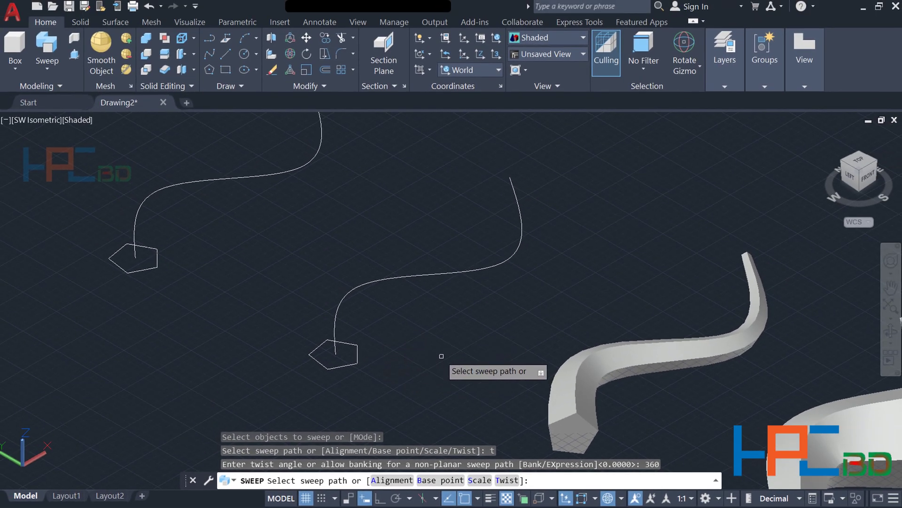
click(401, 277)
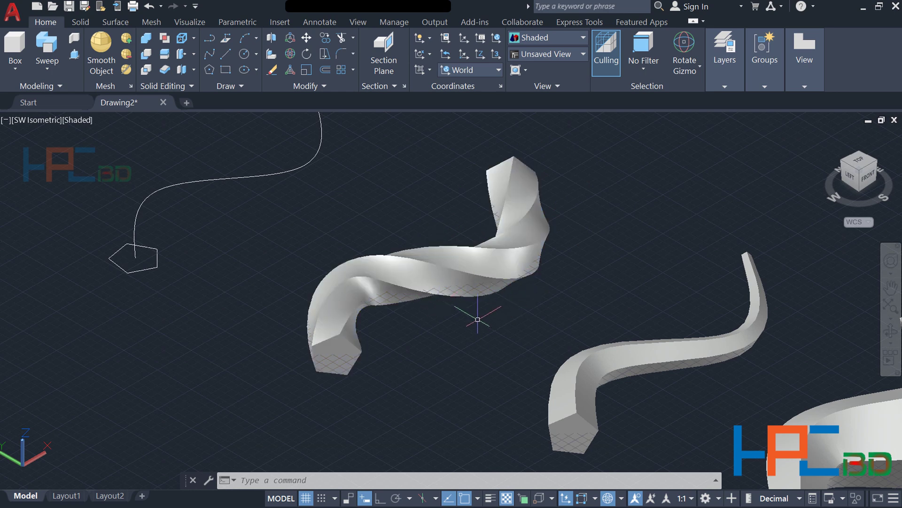
Sweep the lower pentagon along its wavy curve with Twist 1000, forming a corkscrewed solid
key(Escape)
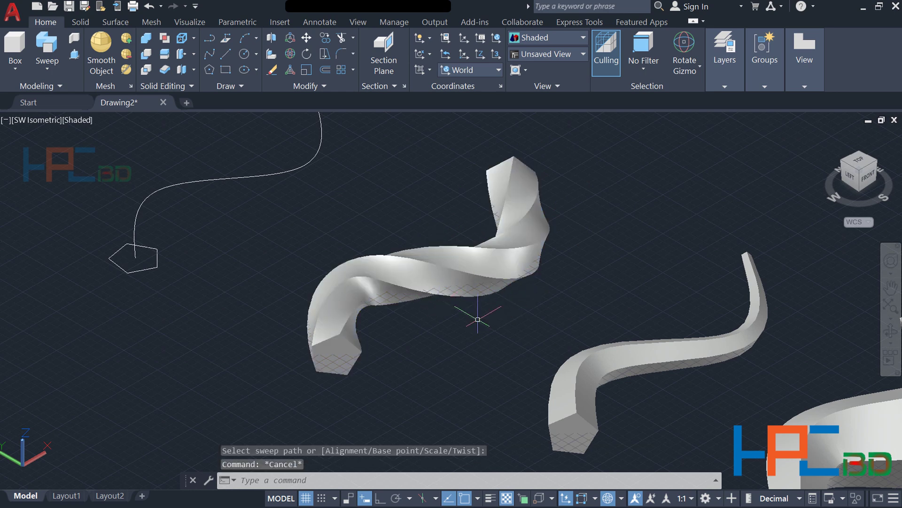
scroll(498, 337, down, 4)
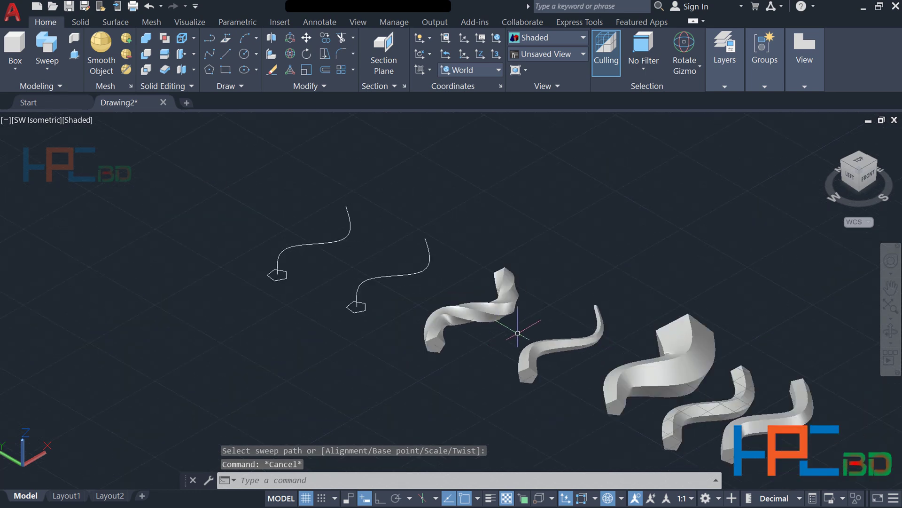
scroll(552, 314, up, 3)
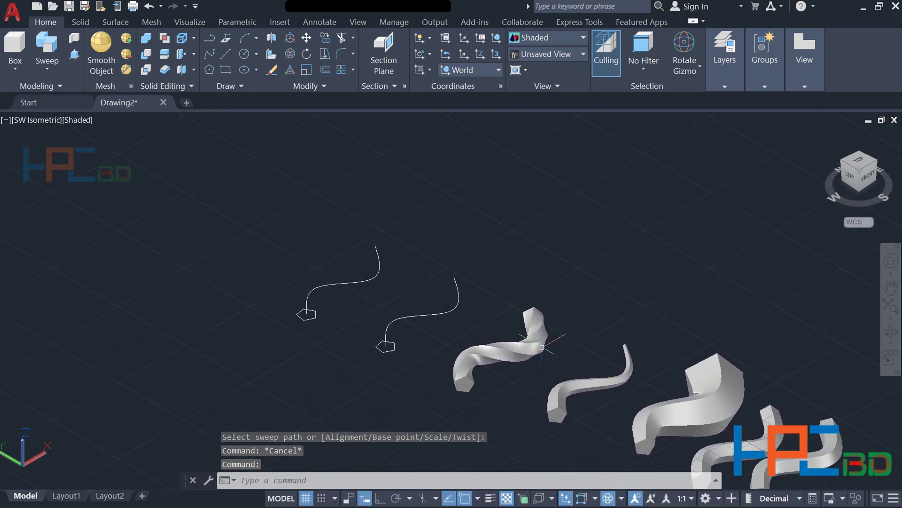
scroll(469, 333, up, 2)
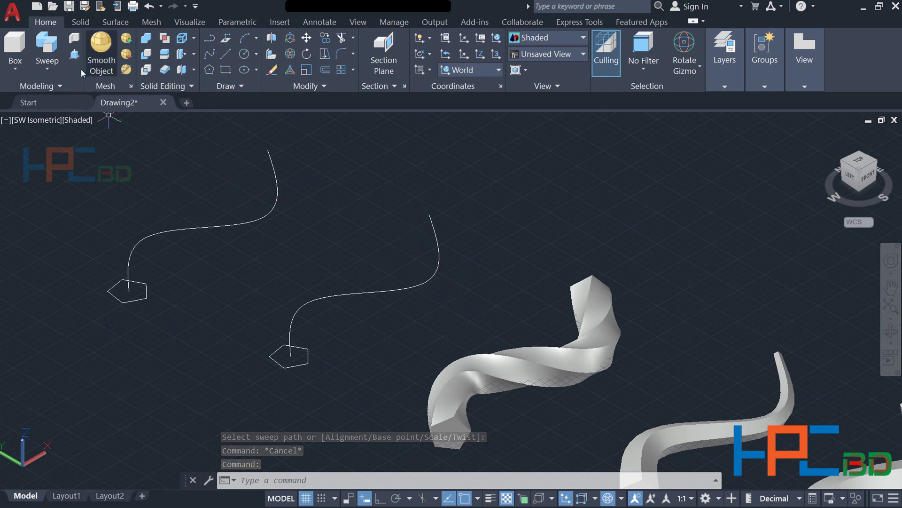
click(47, 49)
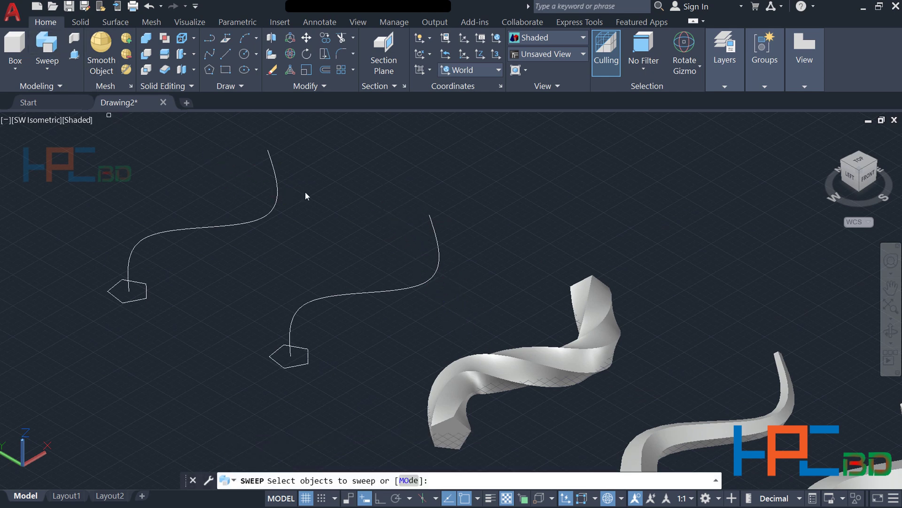
click(303, 364)
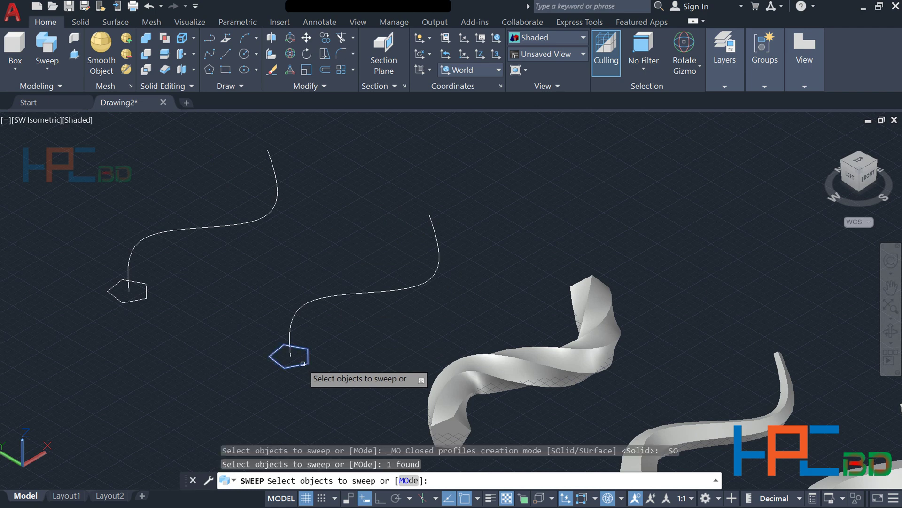
key(Return)
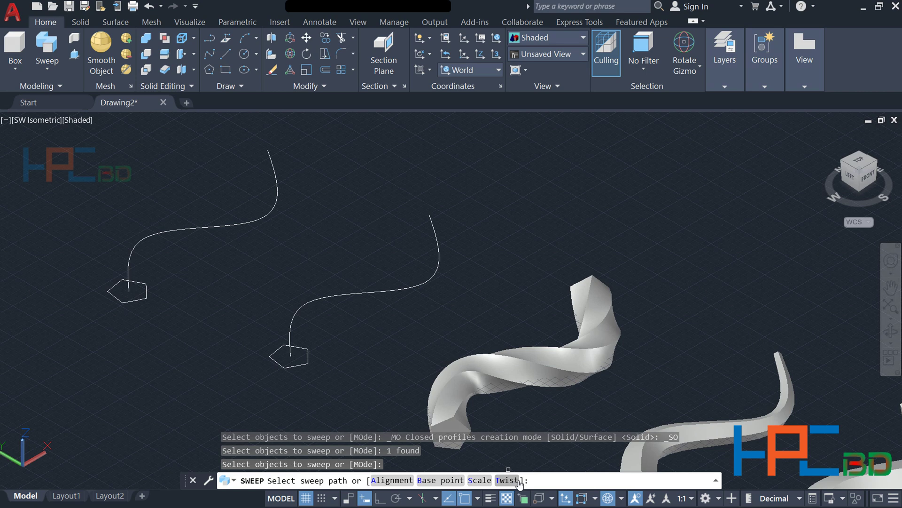
text(t)
key(Return)
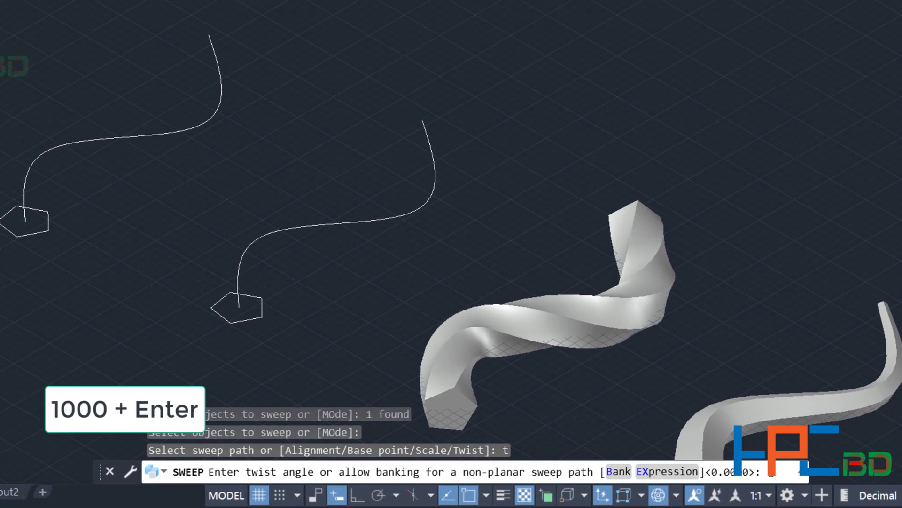
text(1000)
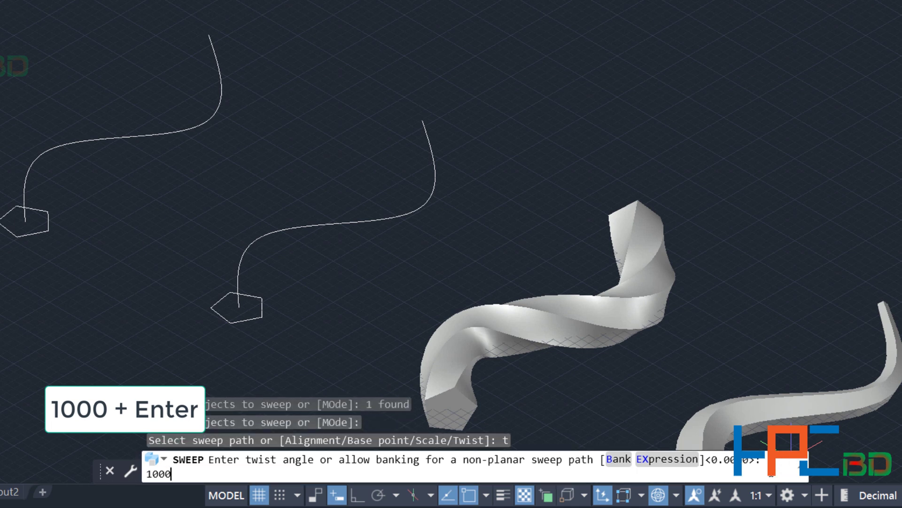
key(Return)
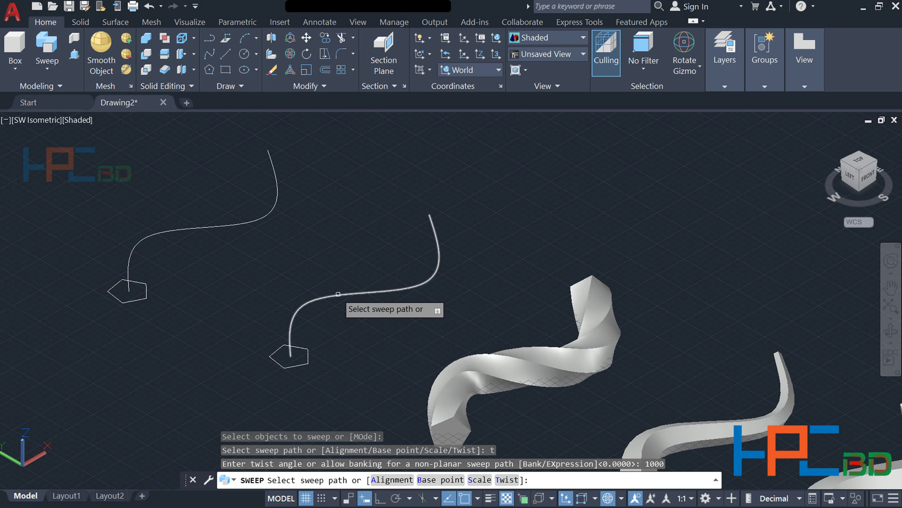
click(337, 294)
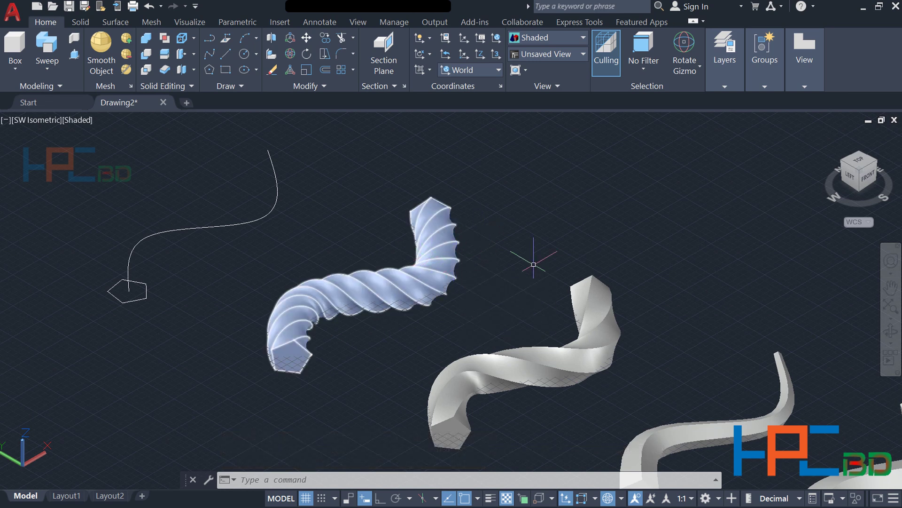
Select the remaining pentagon and its wavy spline for copying with CO
scroll(512, 267, down, 4)
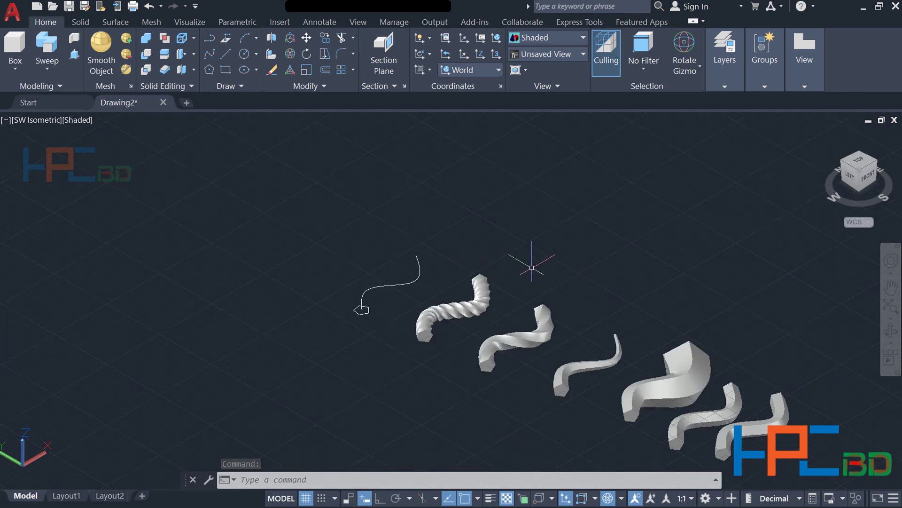
scroll(479, 296, up, 4)
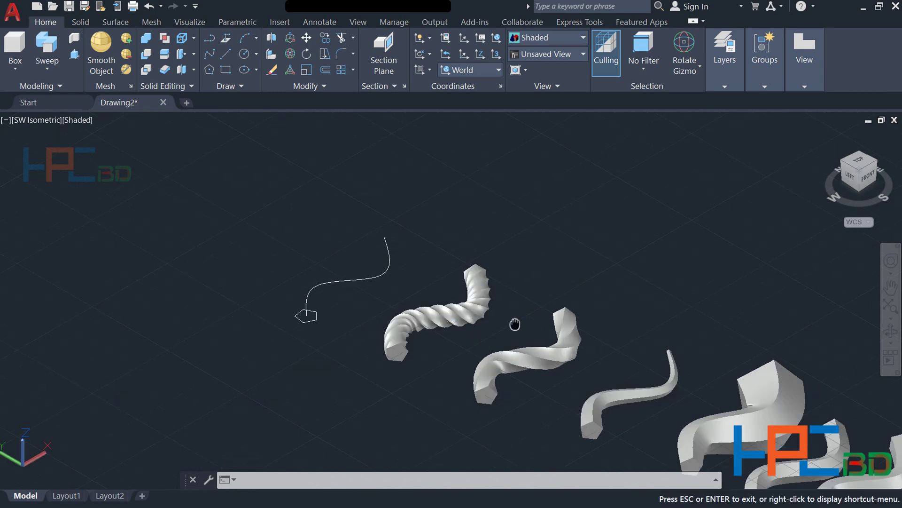
drag(515, 325, 491, 323)
key(Escape)
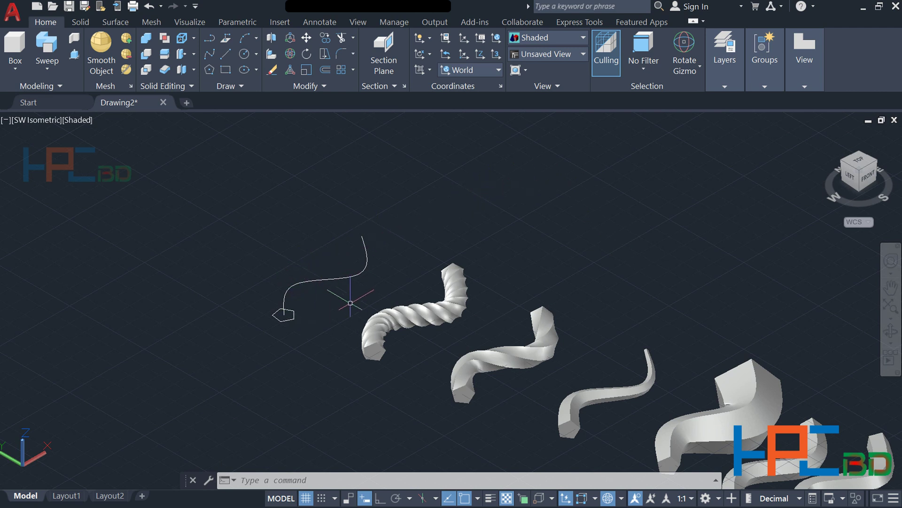
text(co)
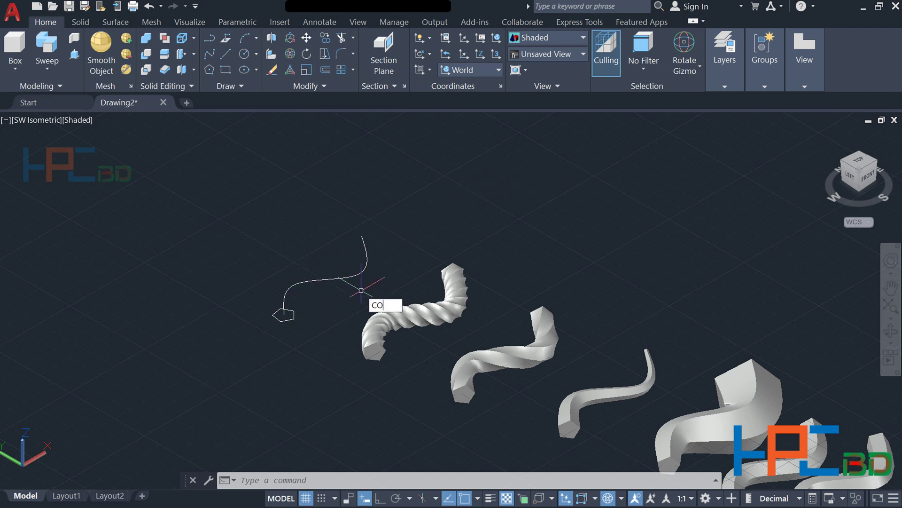
key(Return)
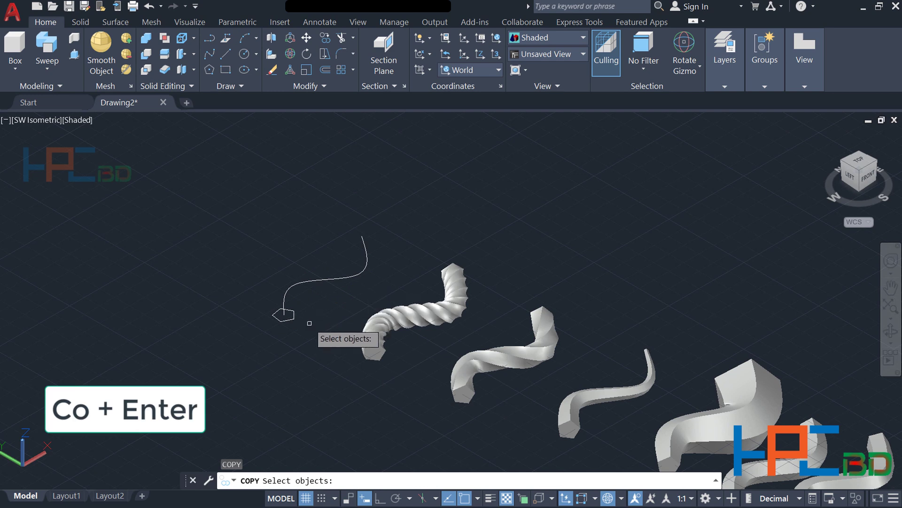
mouse_move(318, 315)
mouse_down()
mouse_move(247, 330)
mouse_move(300, 268)
mouse_up()
click(319, 281)
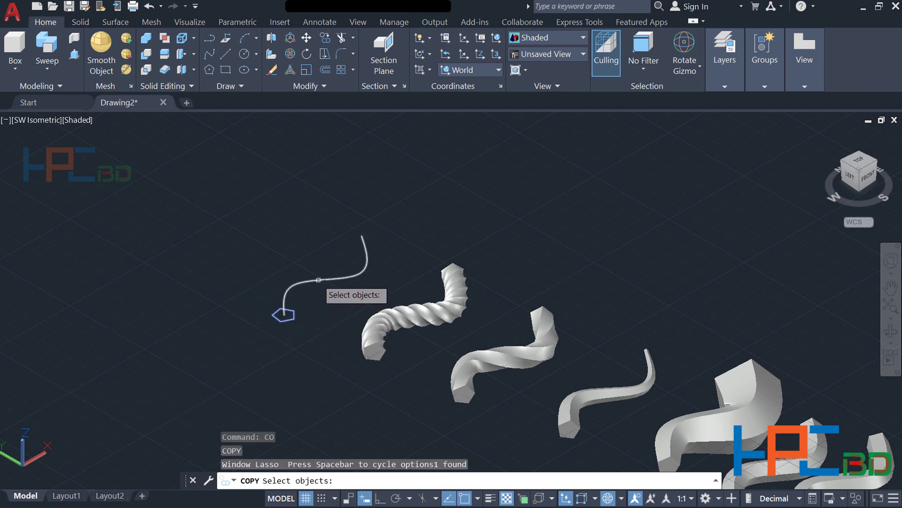
key(Return)
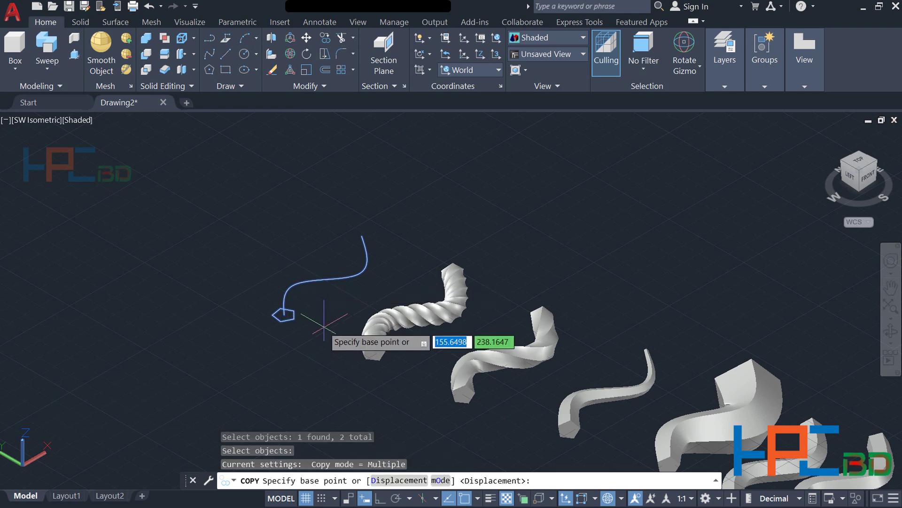
Place two copies of the pair stepped up and to the left of the original
click(330, 315)
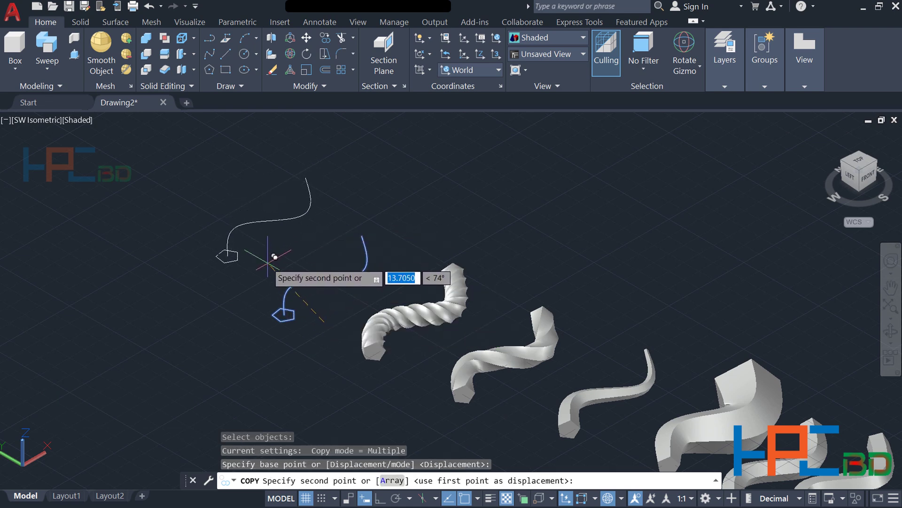
click(274, 256)
click(193, 202)
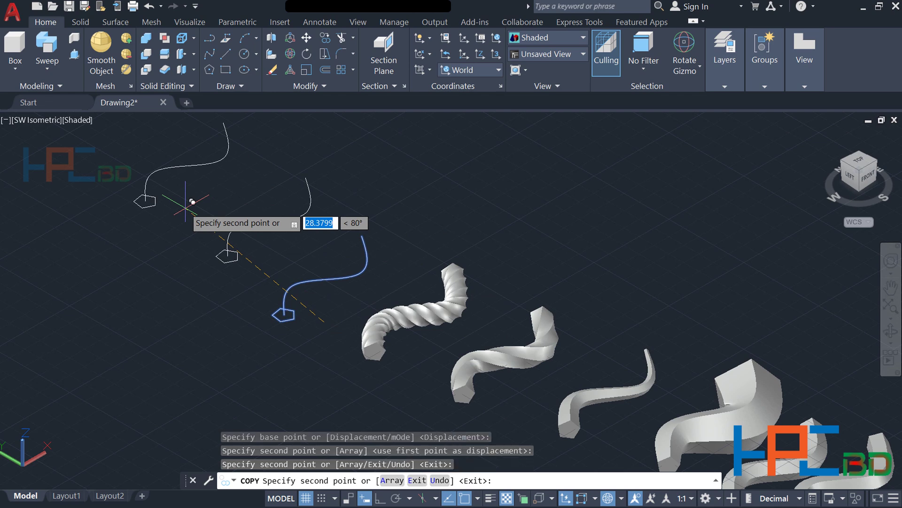
key(Return)
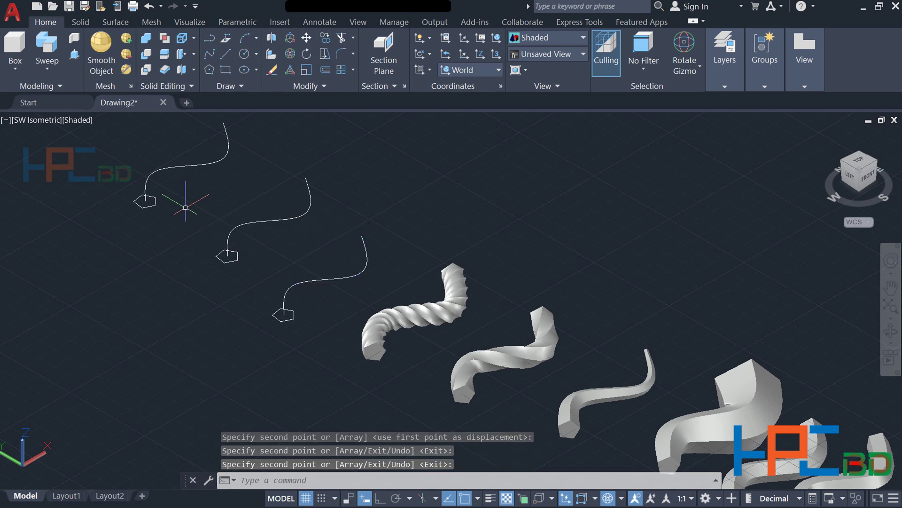
middle_drag(559, 257, 632, 308)
Make the Rotate gizmo the default gizmo
scroll(521, 171, up, 2)
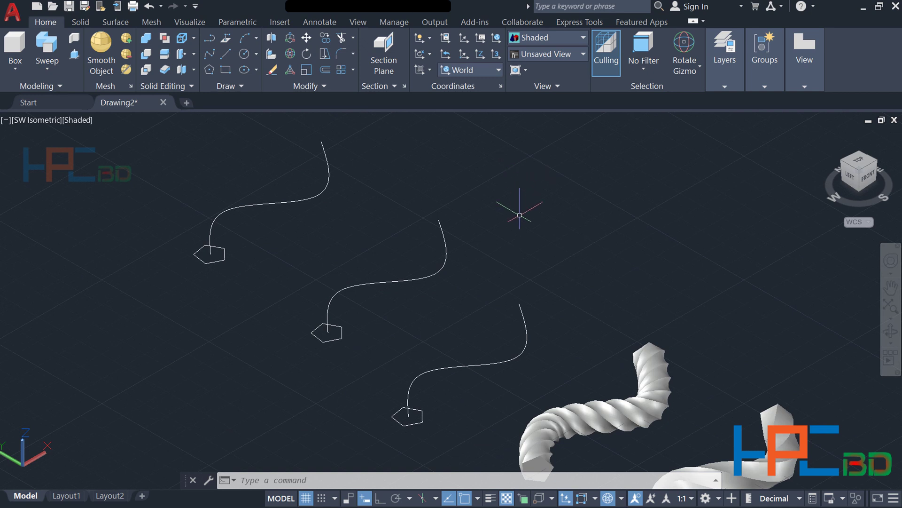
middle_drag(561, 293, 541, 256)
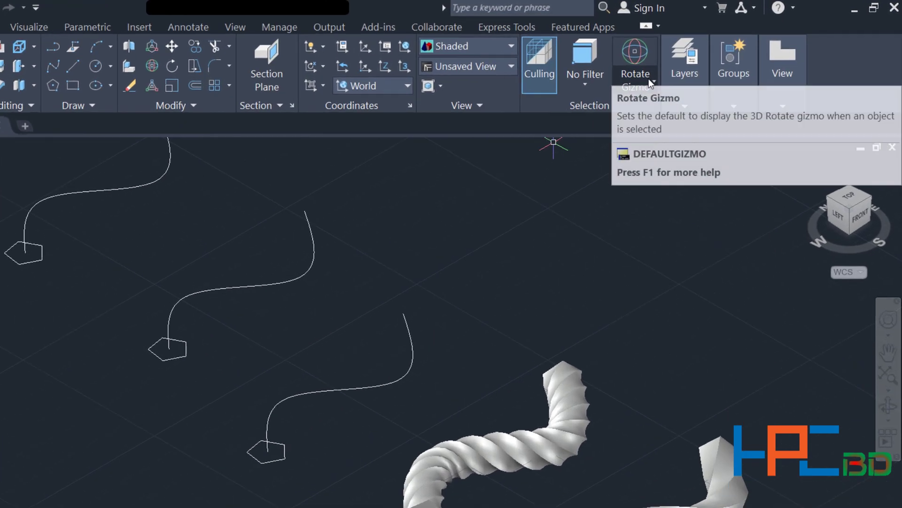
click(696, 67)
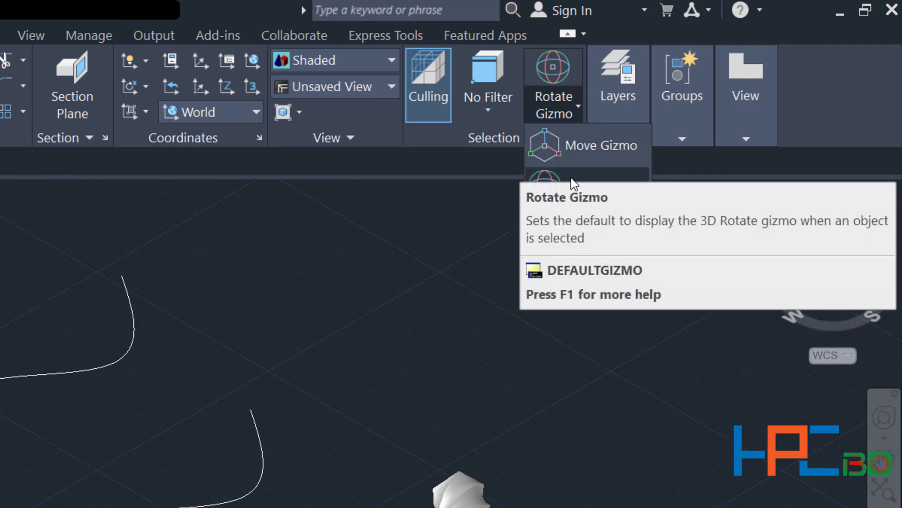
click(576, 187)
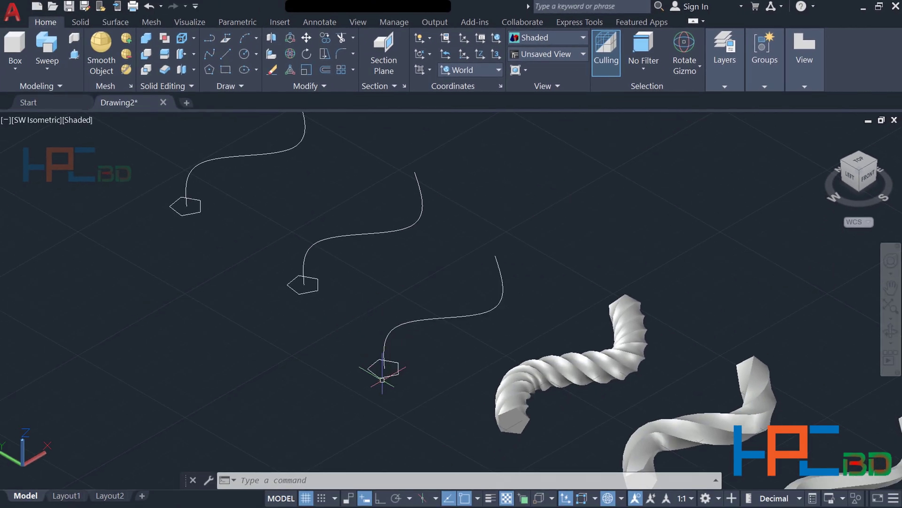
Rotate the lowest pentagon upright at the start of its wavy spline
click(377, 368)
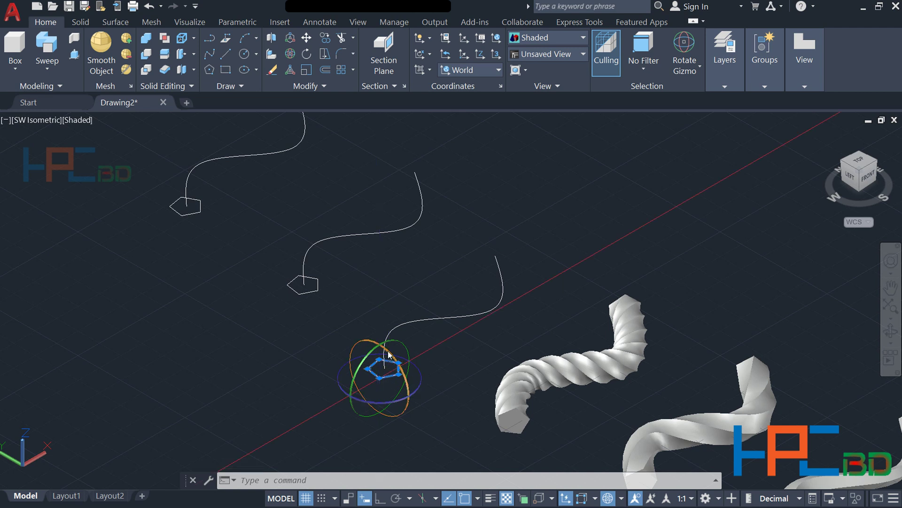
click(388, 354)
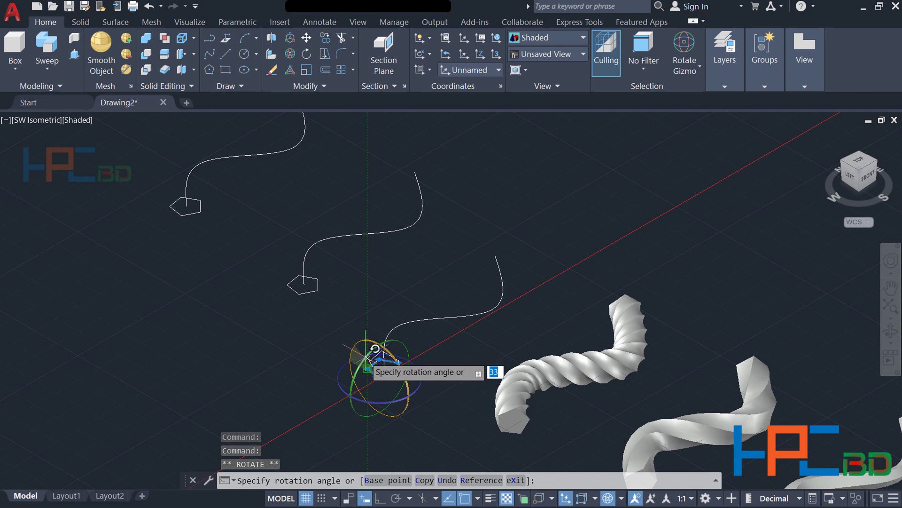
click(375, 348)
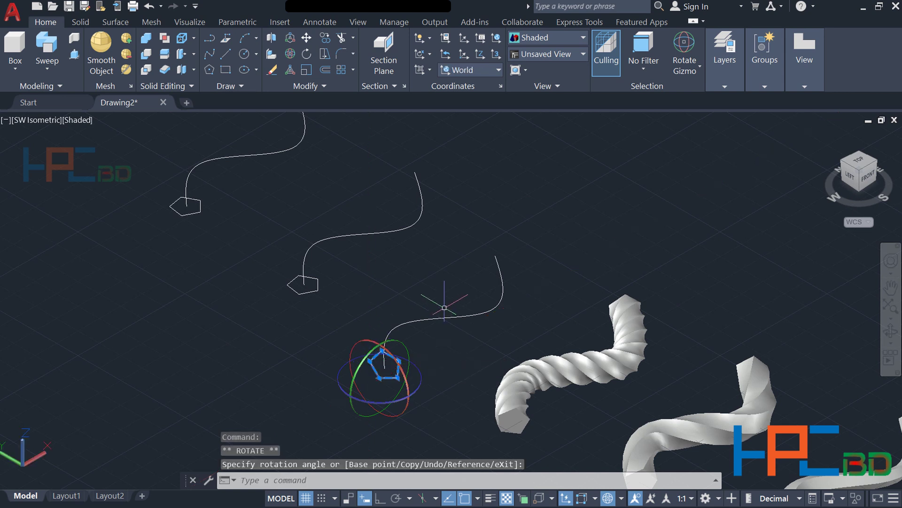
key(Escape)
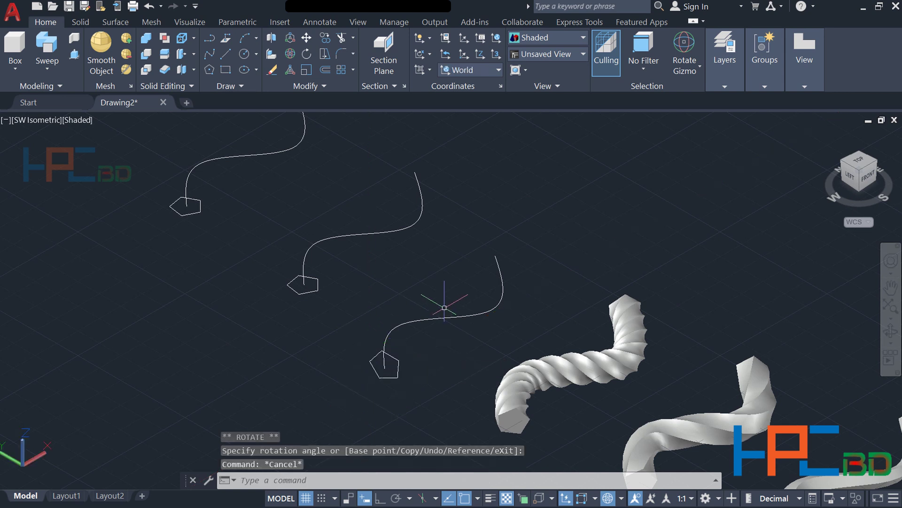
middle_drag(470, 356, 424, 314)
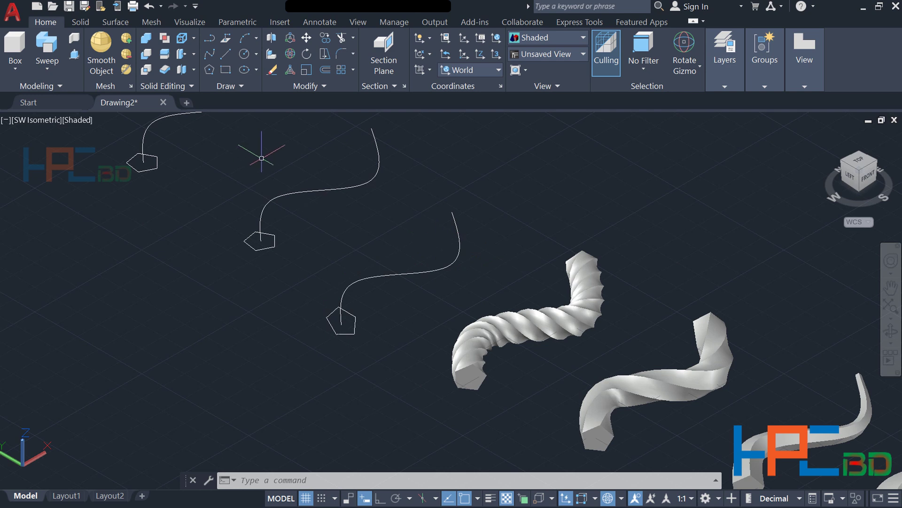
Sweep the upright pentagon along its wavy spline with Alignment set to No
click(46, 54)
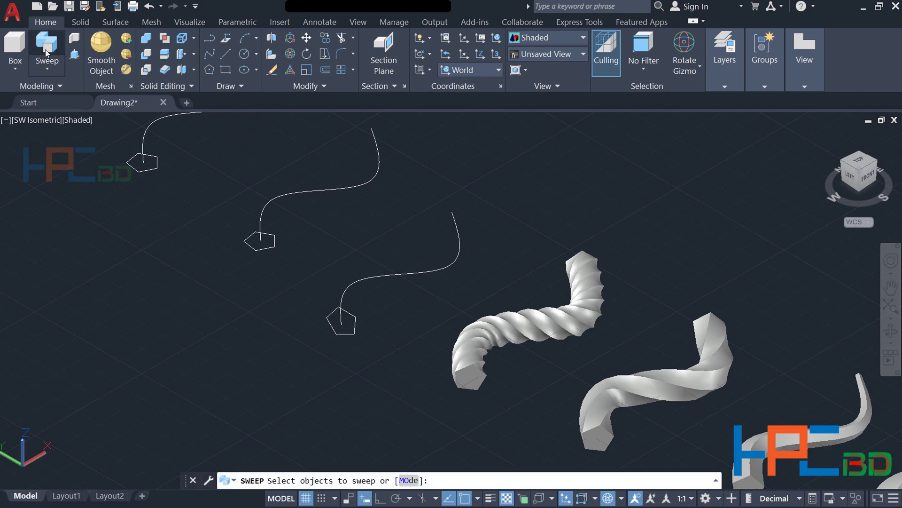
click(350, 314)
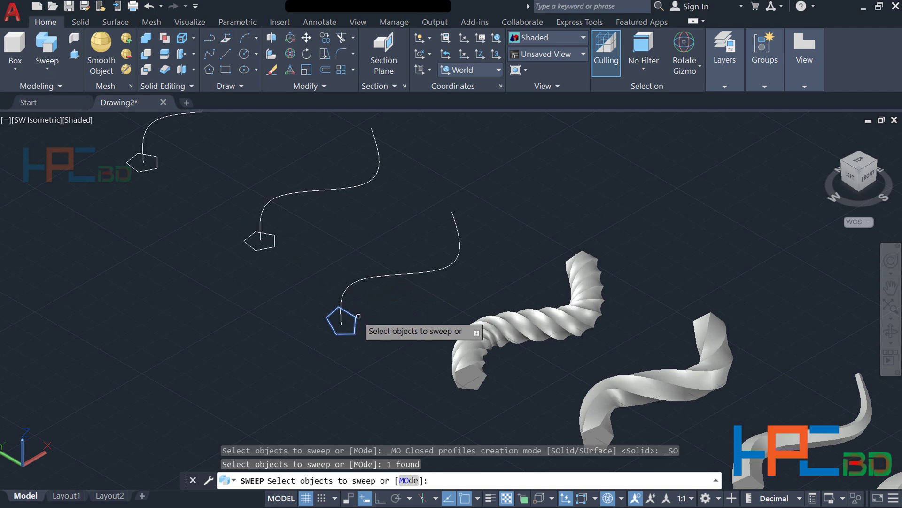
key(Return)
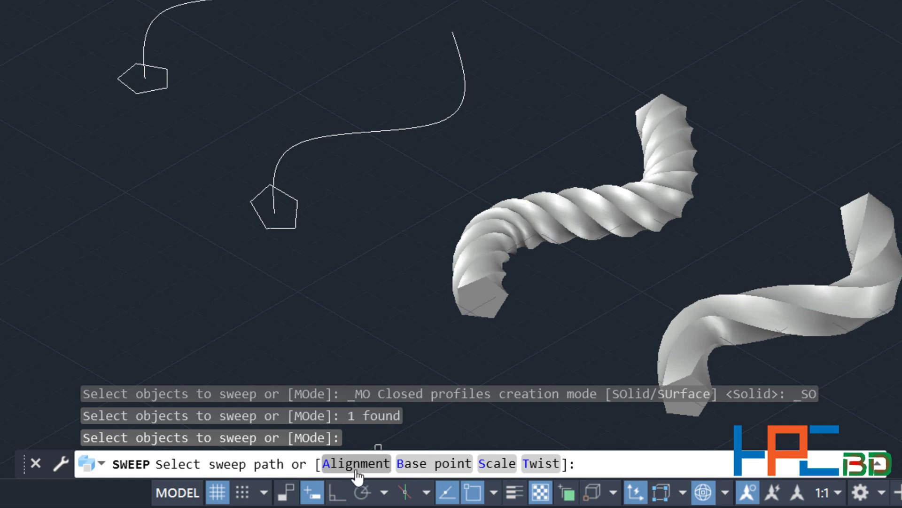
text(A)
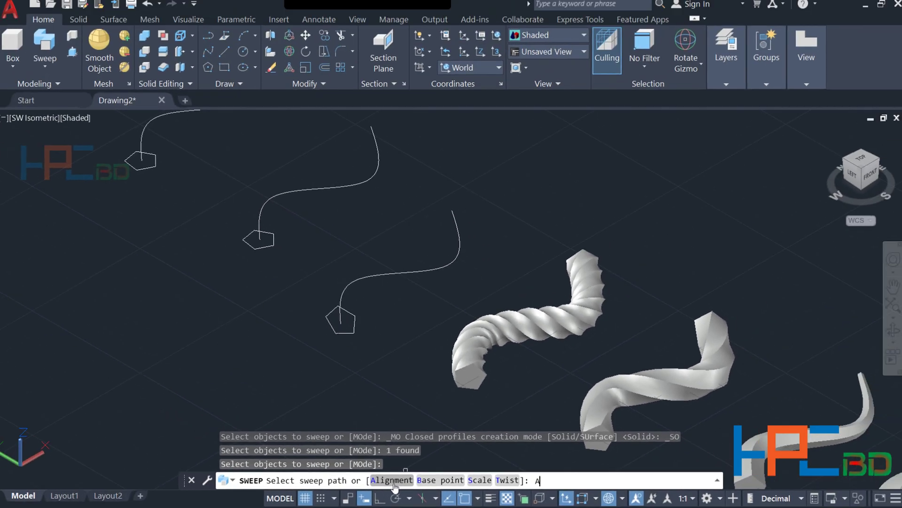
key(Return)
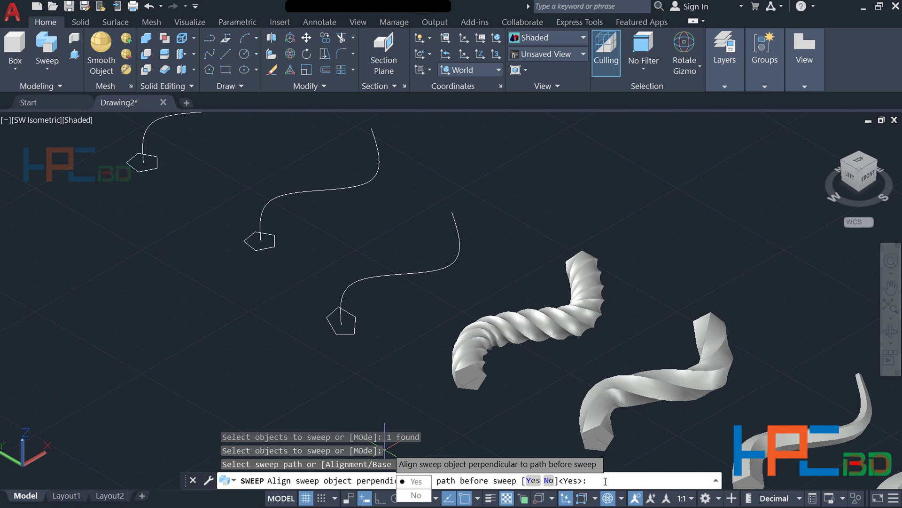
key(Down)
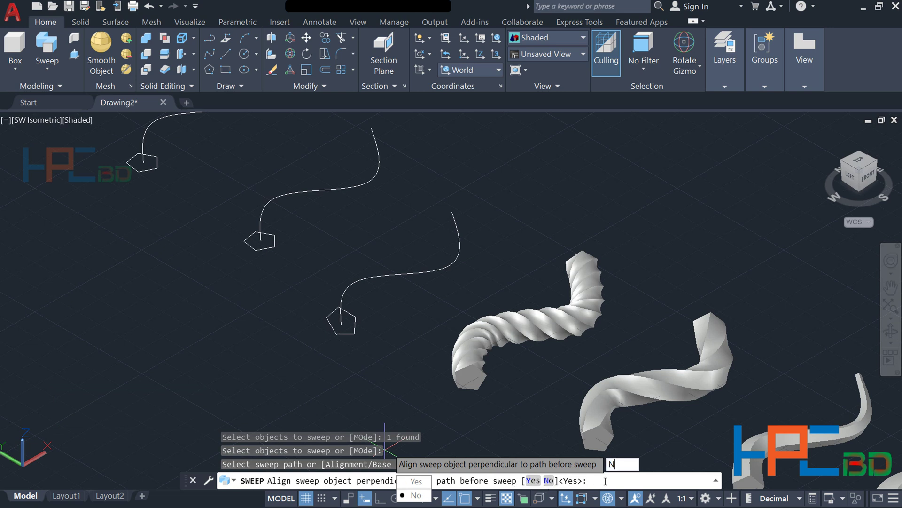
text(N)
key(Return)
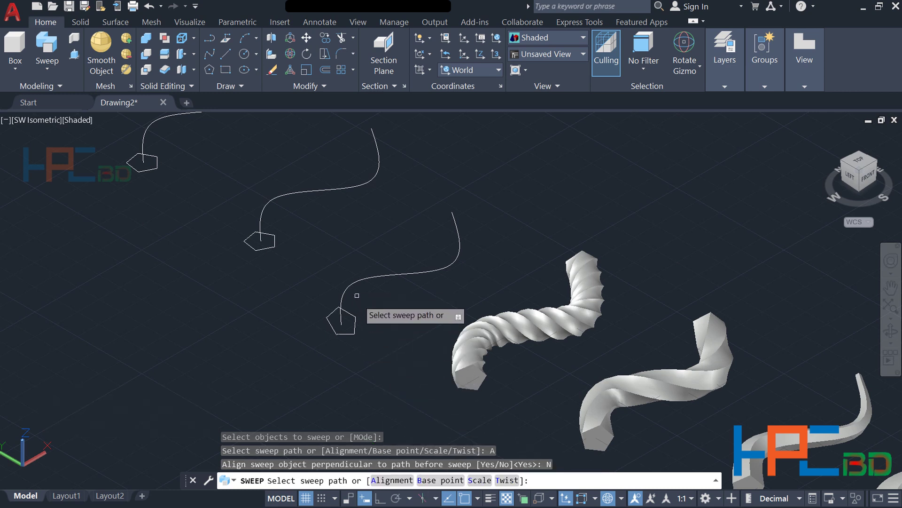
click(388, 276)
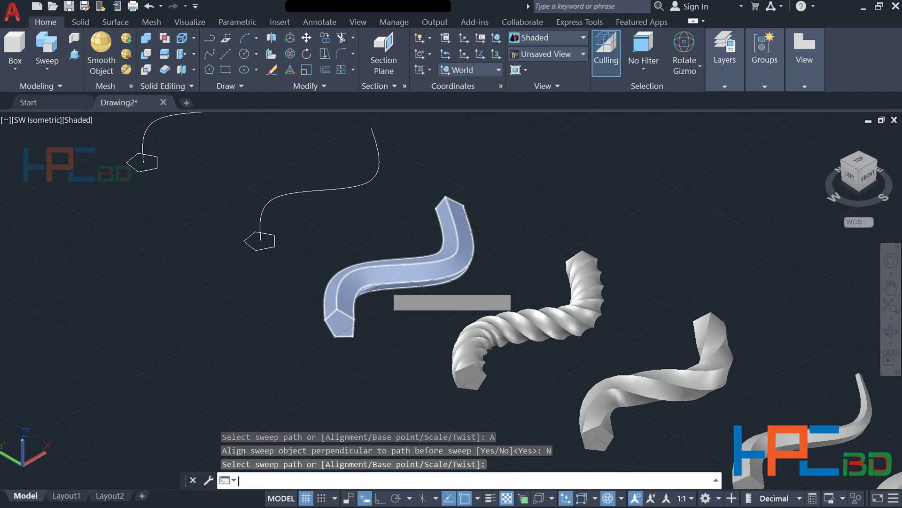
key(Return)
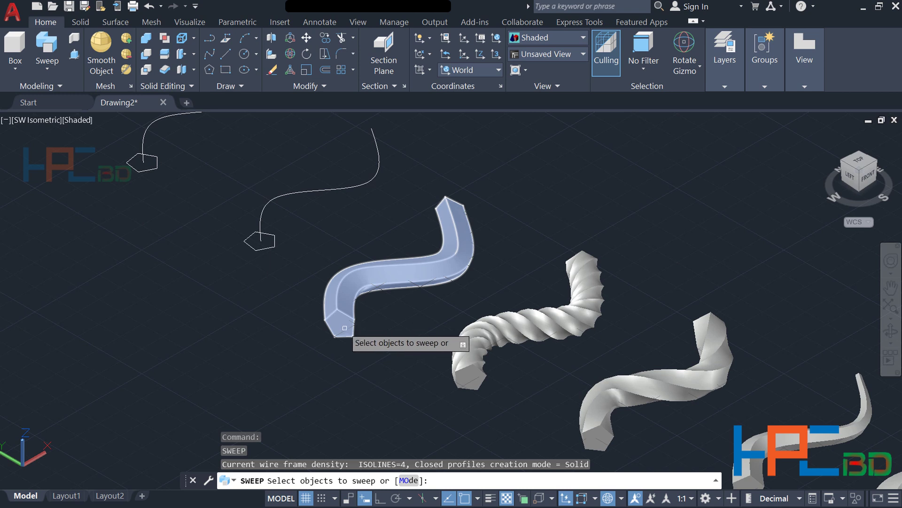
click(892, 330)
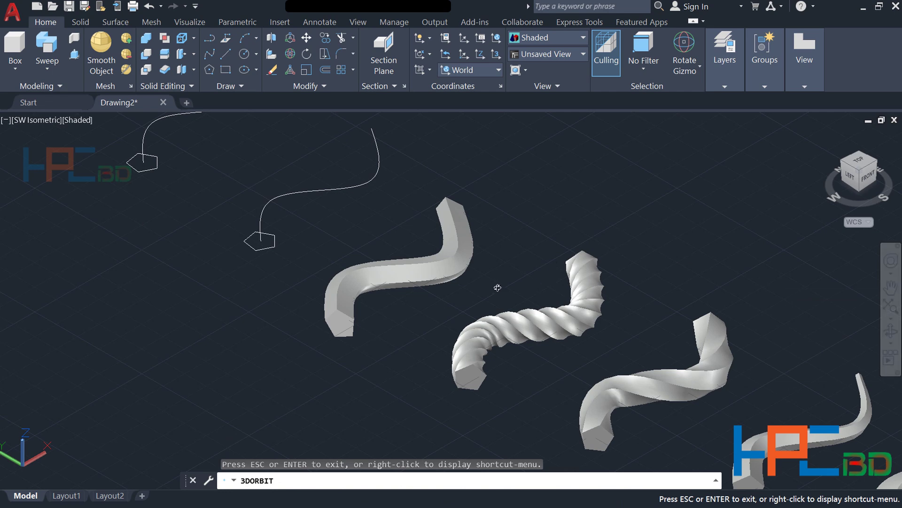
drag(503, 286, 548, 244)
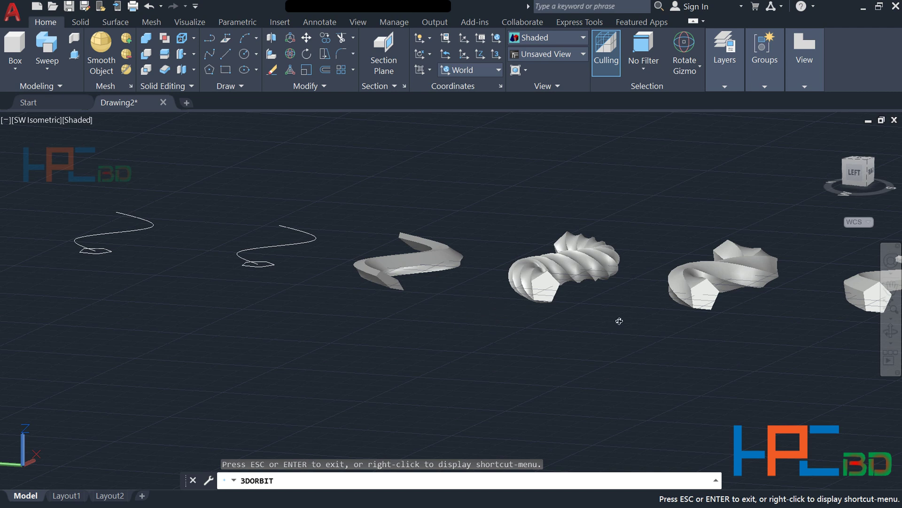
mouse_move(620, 321)
mouse_down()
mouse_move(580, 346)
mouse_move(568, 362)
mouse_move(578, 371)
mouse_up()
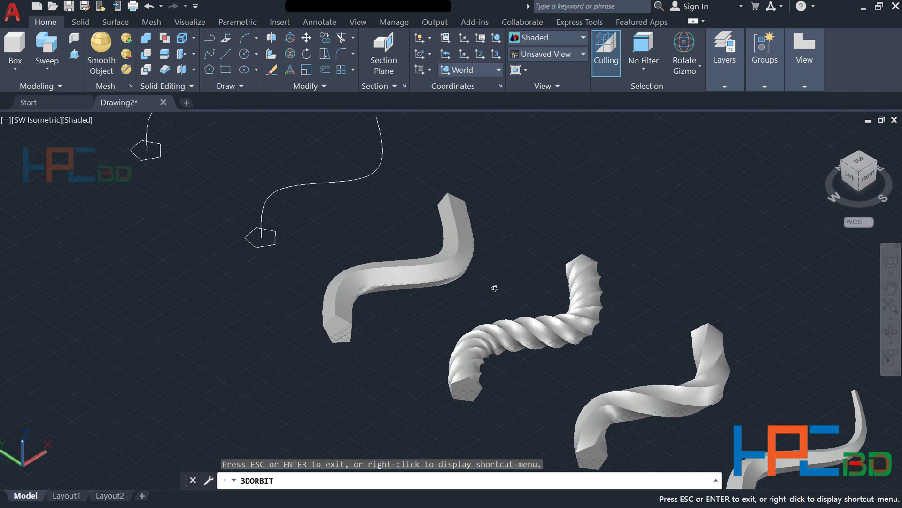
key(Escape)
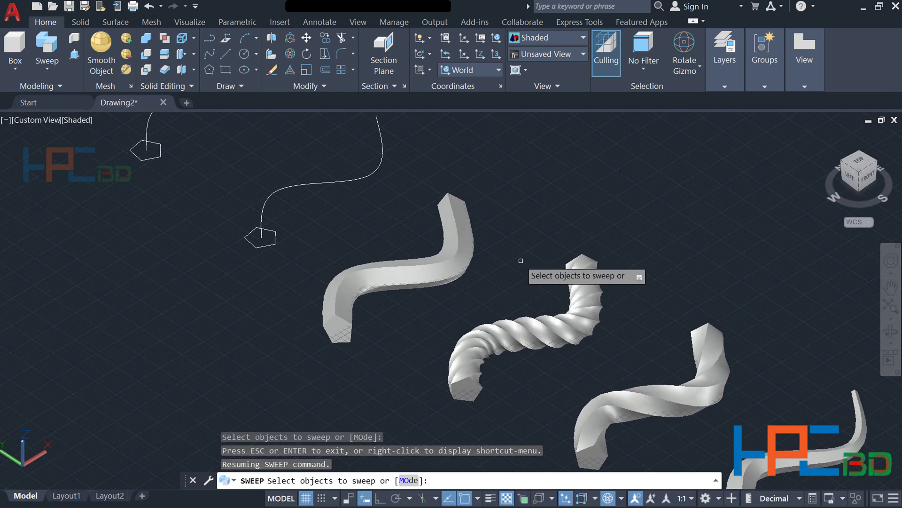
key(Escape)
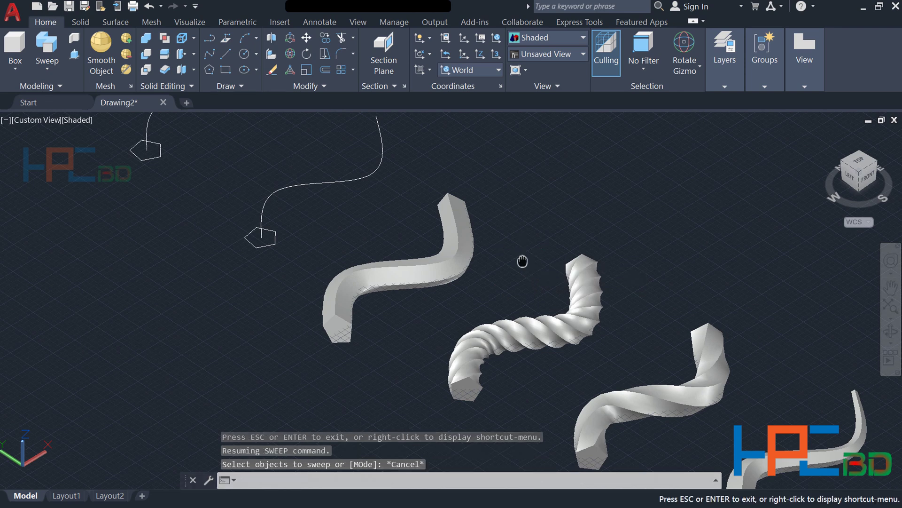
mouse_move(522, 259)
middle_down()
mouse_move(572, 352)
mouse_move(596, 358)
middle_up()
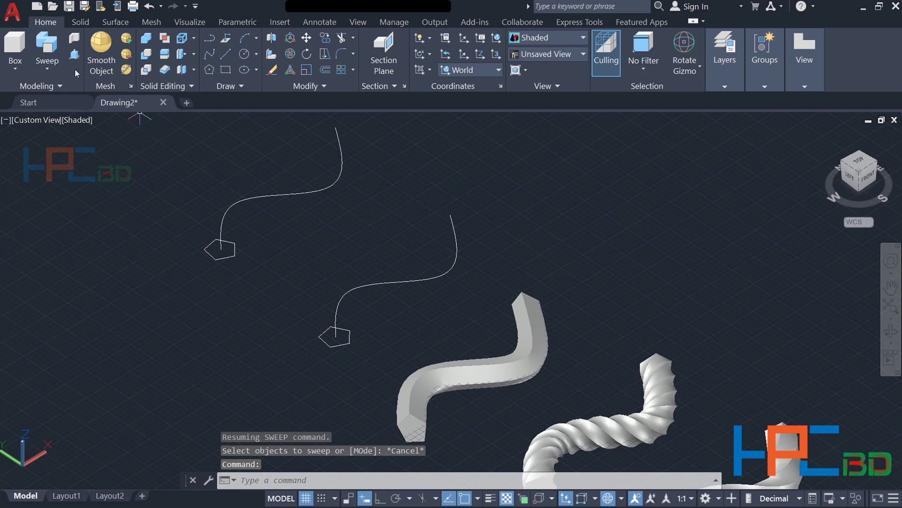
Sweep the lower pentagon along its wavy spline with the creation mode set to Surface
click(49, 54)
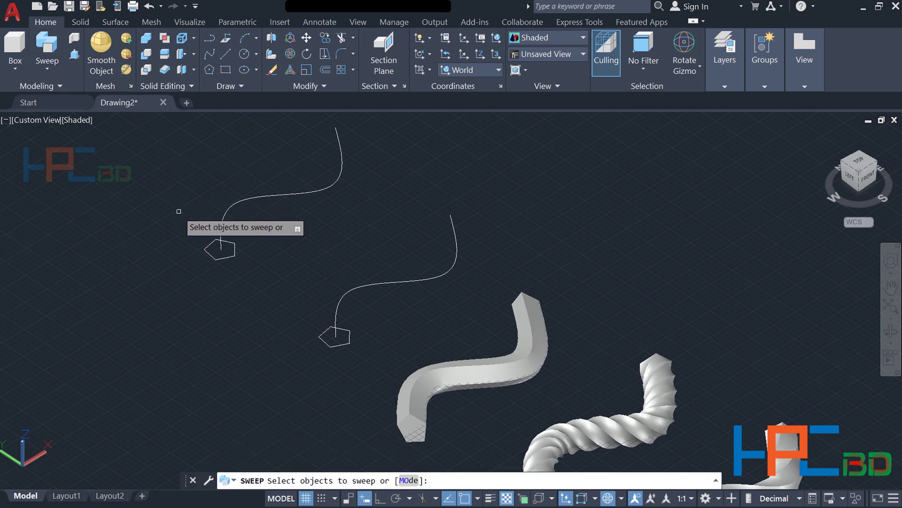
click(337, 347)
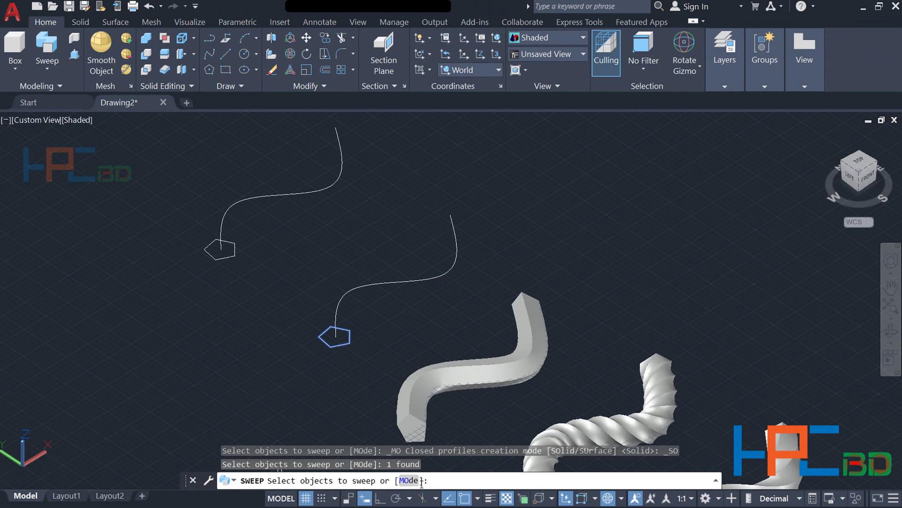
text(MO)
key(Return)
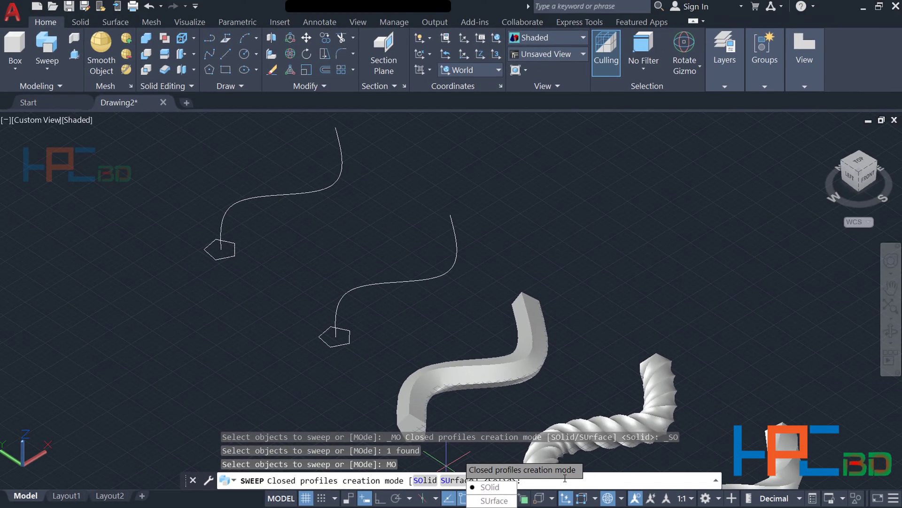
text(SU)
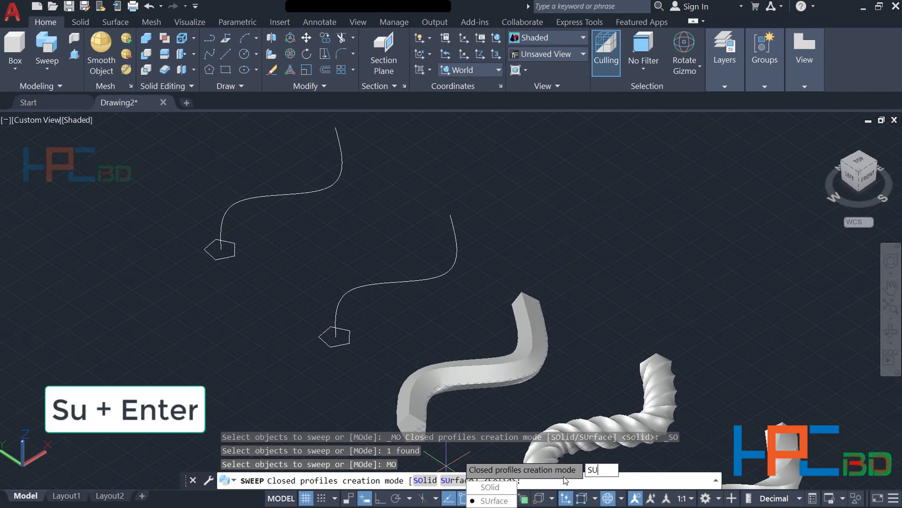
key(Return)
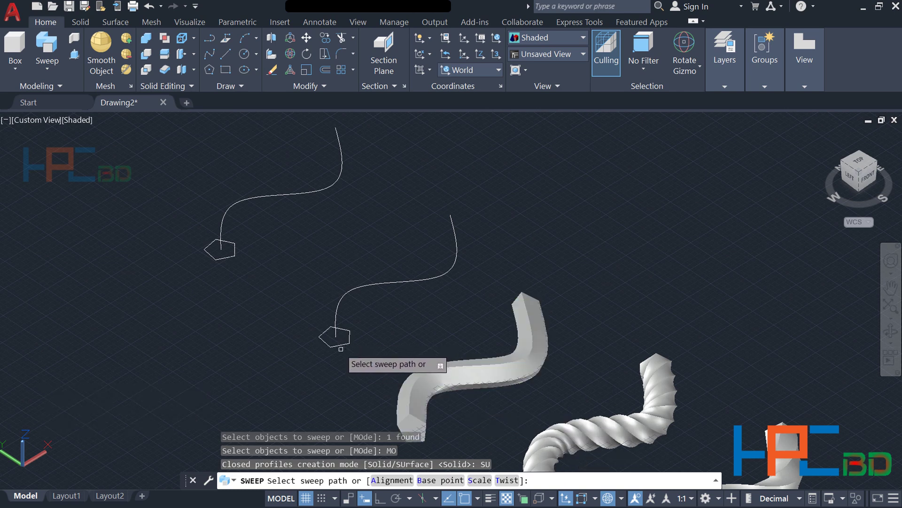
click(357, 288)
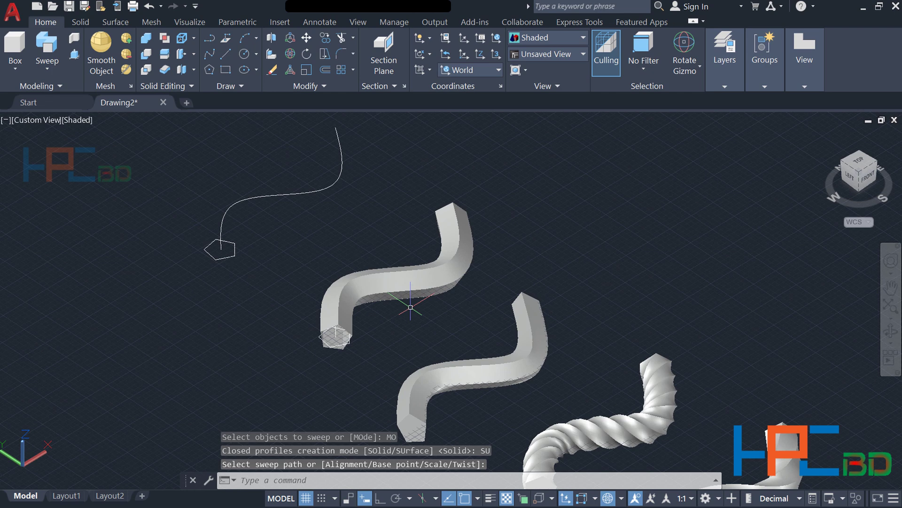
key(Return)
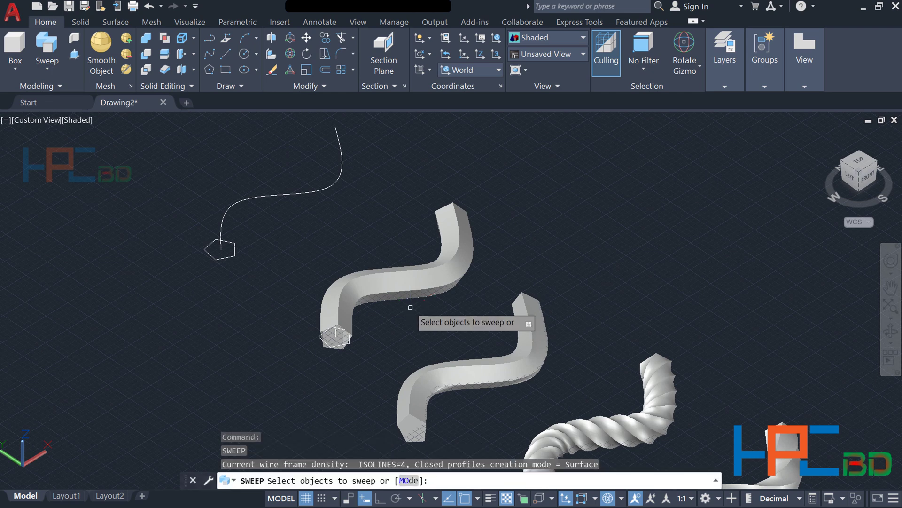
key(Escape)
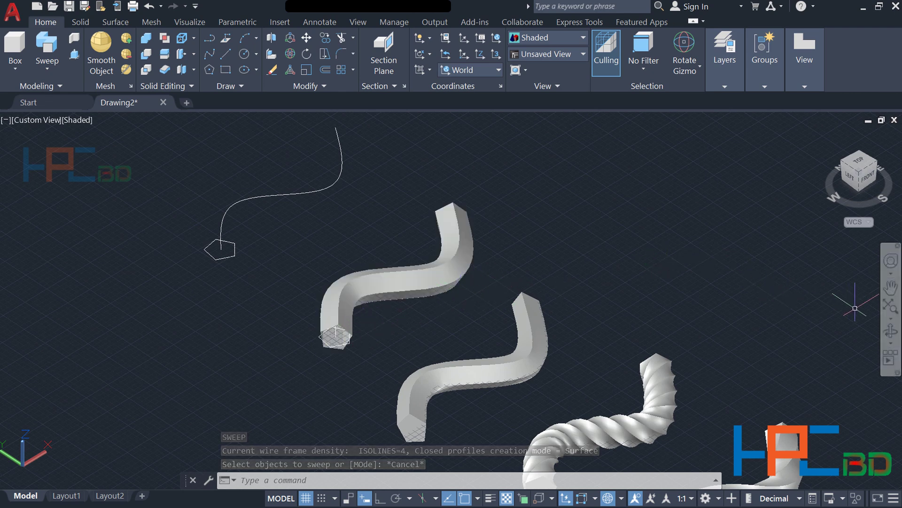
click(890, 332)
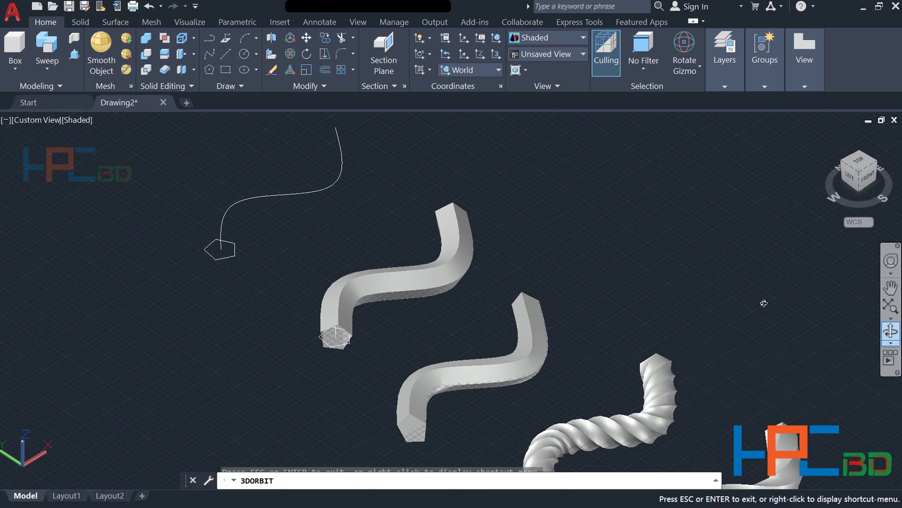
mouse_move(444, 339)
mouse_down()
mouse_move(448, 286)
mouse_move(303, 325)
mouse_up()
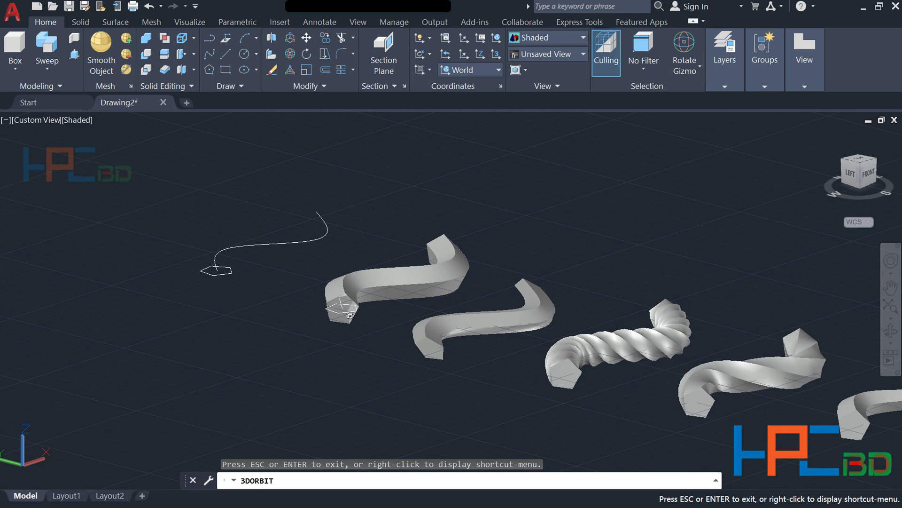
mouse_move(456, 268)
mouse_down()
mouse_move(150, 252)
mouse_move(176, 239)
mouse_move(485, 334)
mouse_move(478, 311)
mouse_up()
drag(469, 309, 468, 320)
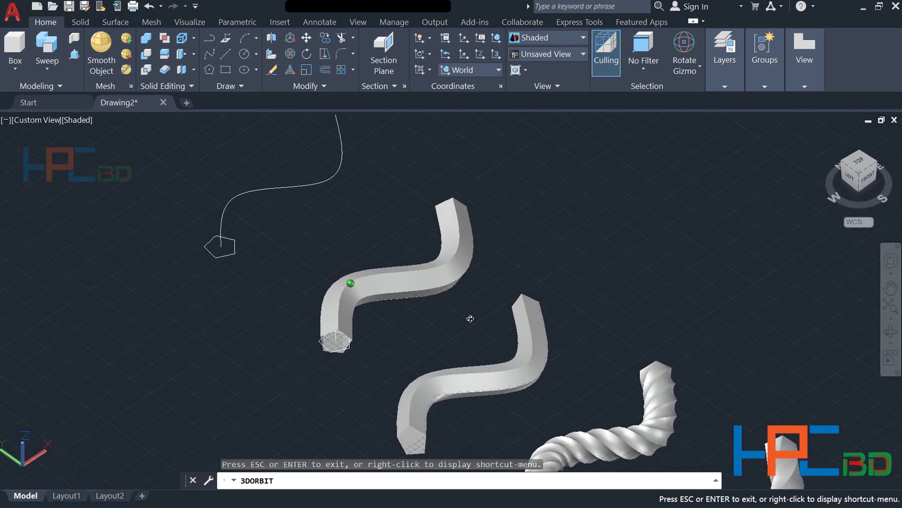
drag(468, 320, 471, 309)
key(Escape)
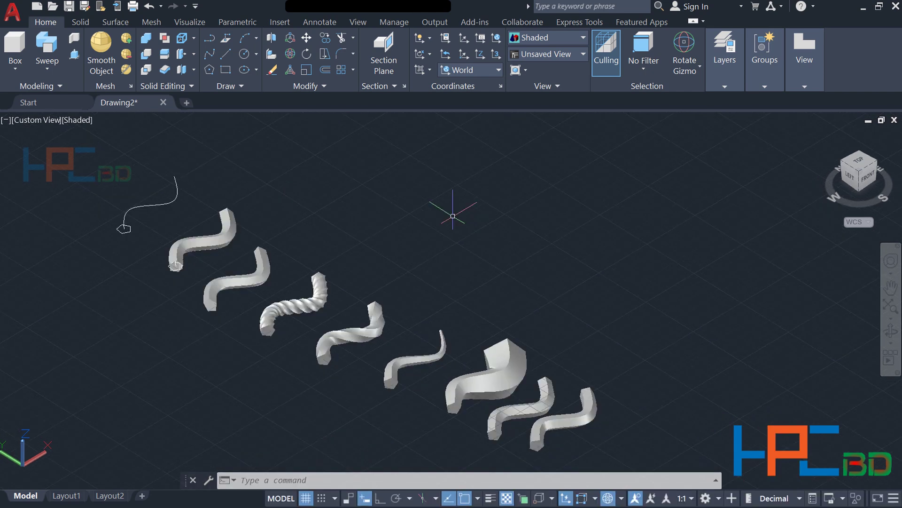